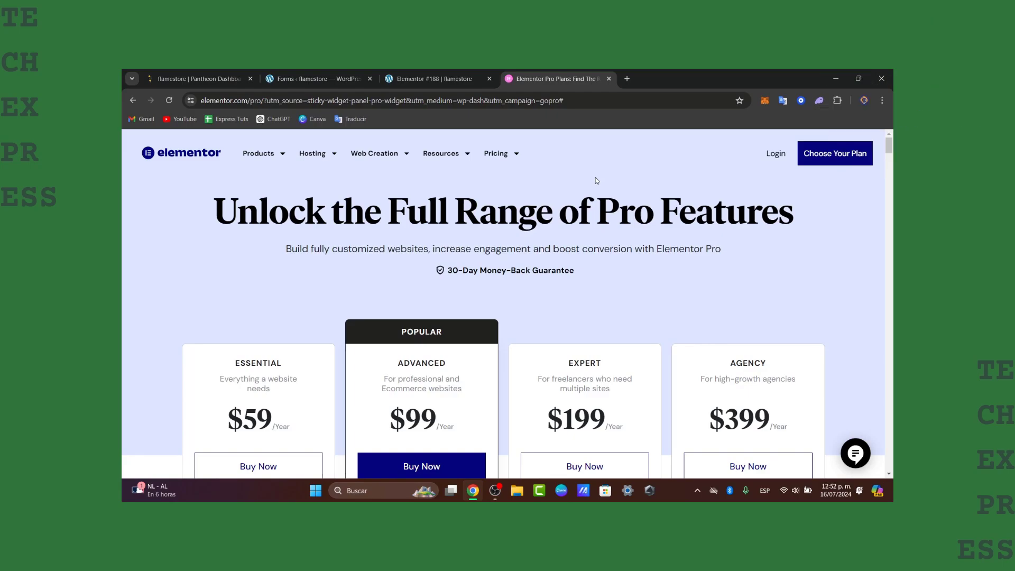
Step: Switch to the live flamestore Elementor #188 page and scroll up to its navigation header
{"action": "left_click", "coordinate": [426, 74]}
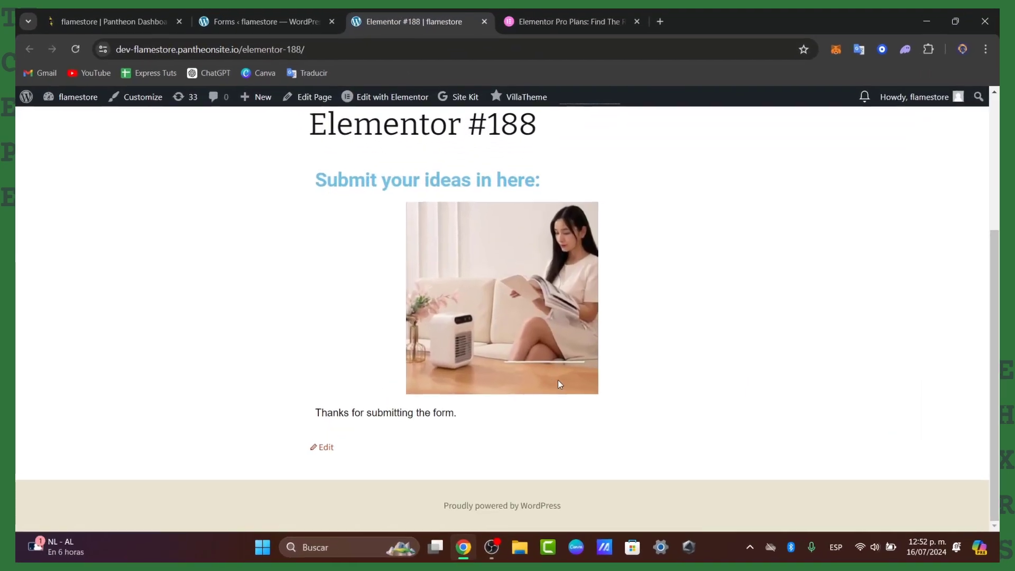
{"action": "scroll", "coordinate": [550, 363], "scroll_direction": "up", "scroll_amount": 5}
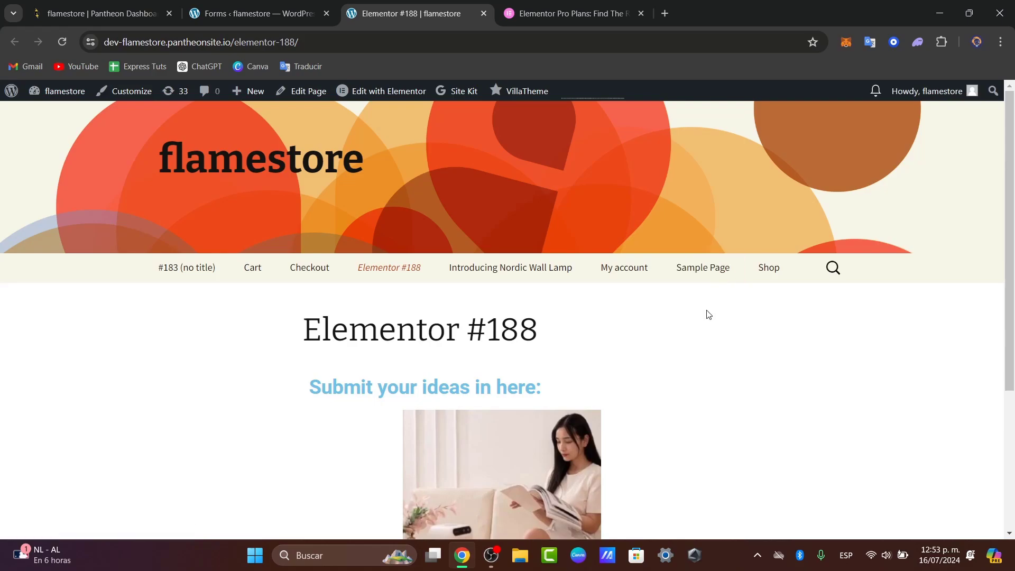
Step: Back in the admin, view the About WordPress 6.5.2 page, then go to Plugins > Add New Plugin
{"action": "left_click", "coordinate": [253, 6]}
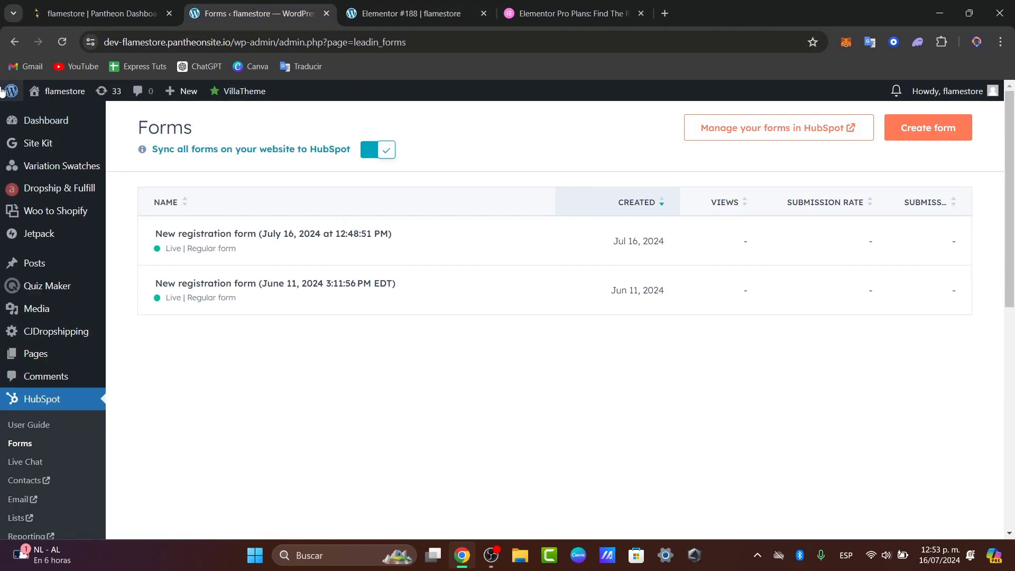
{"action": "left_click", "coordinate": [30, 131]}
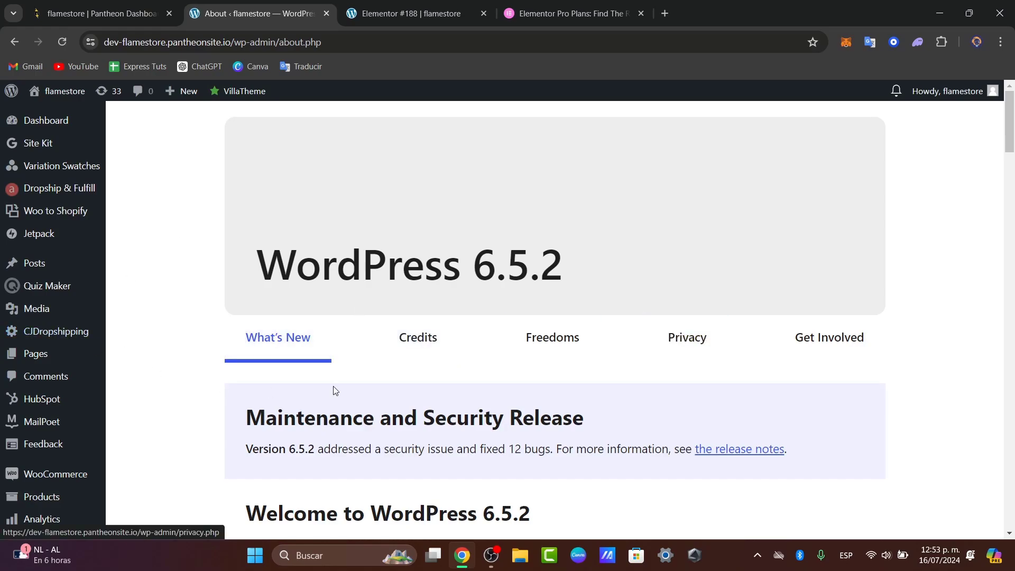
{"action": "scroll", "coordinate": [48, 359], "scroll_direction": "down", "scroll_amount": 5}
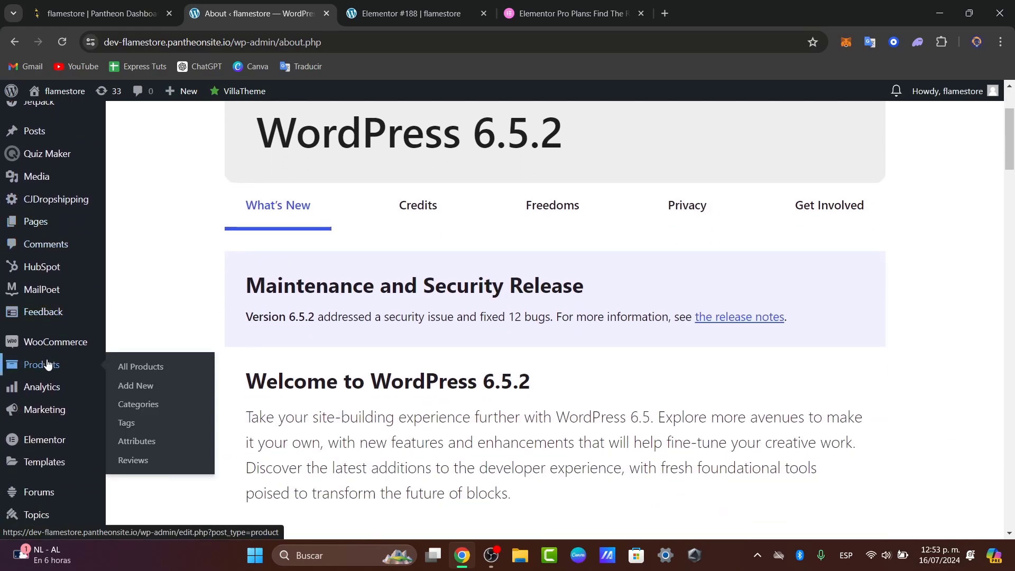
{"action": "scroll", "coordinate": [47, 364], "scroll_direction": "down", "scroll_amount": 3}
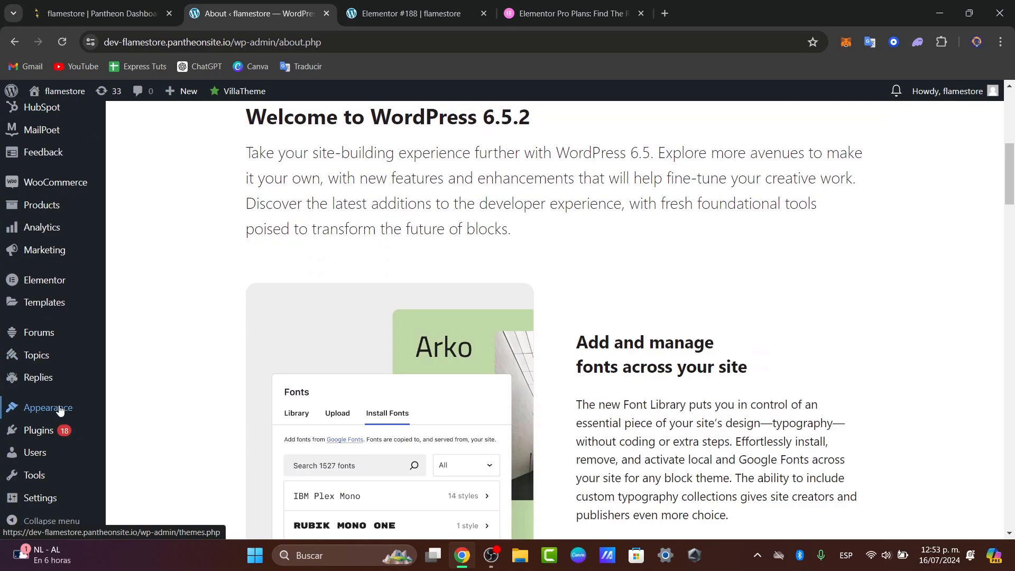
{"action": "mouse_move", "coordinate": [46, 429]}
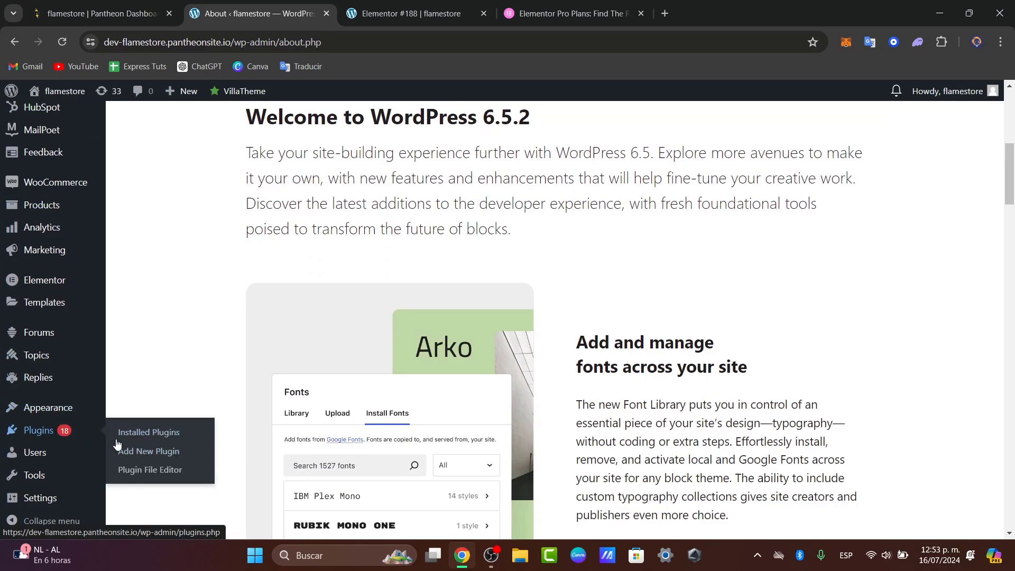
{"action": "left_click", "coordinate": [159, 455]}
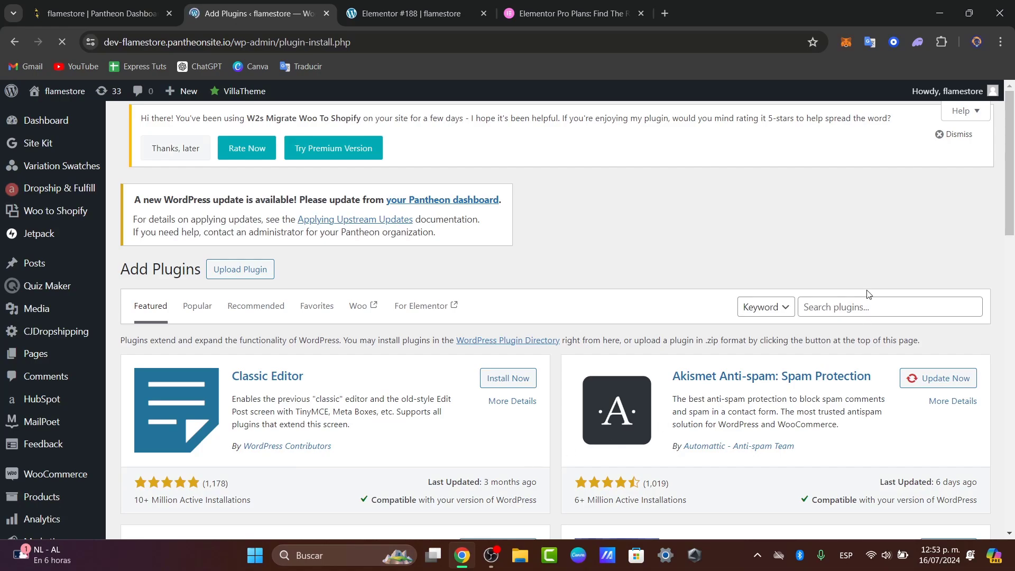
Step: Search plugins for 'elementor' and confirm Elementor Website Builder is marked Active
{"action": "left_click", "coordinate": [868, 306]}
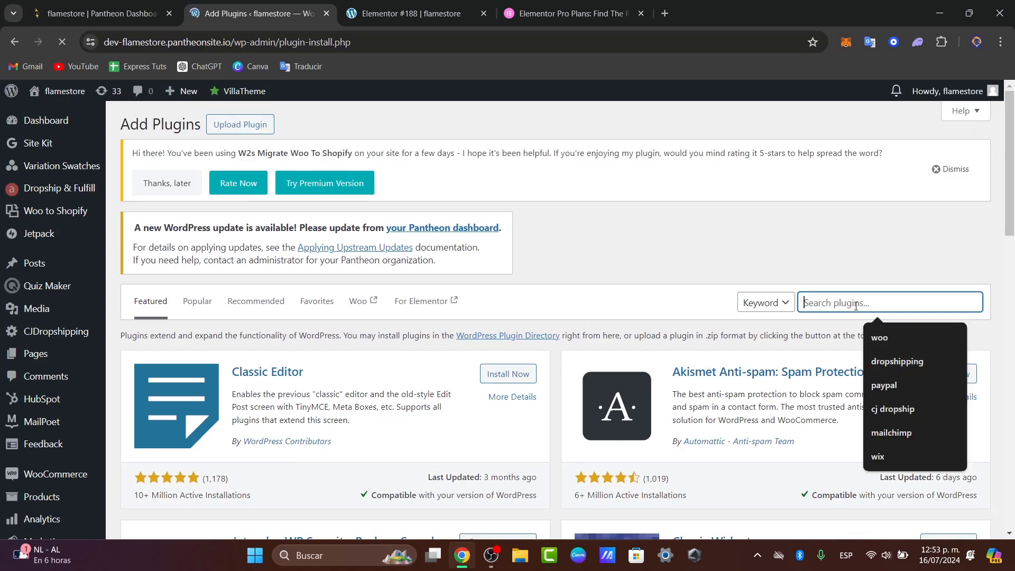
{"action": "type", "text": "elementor"}
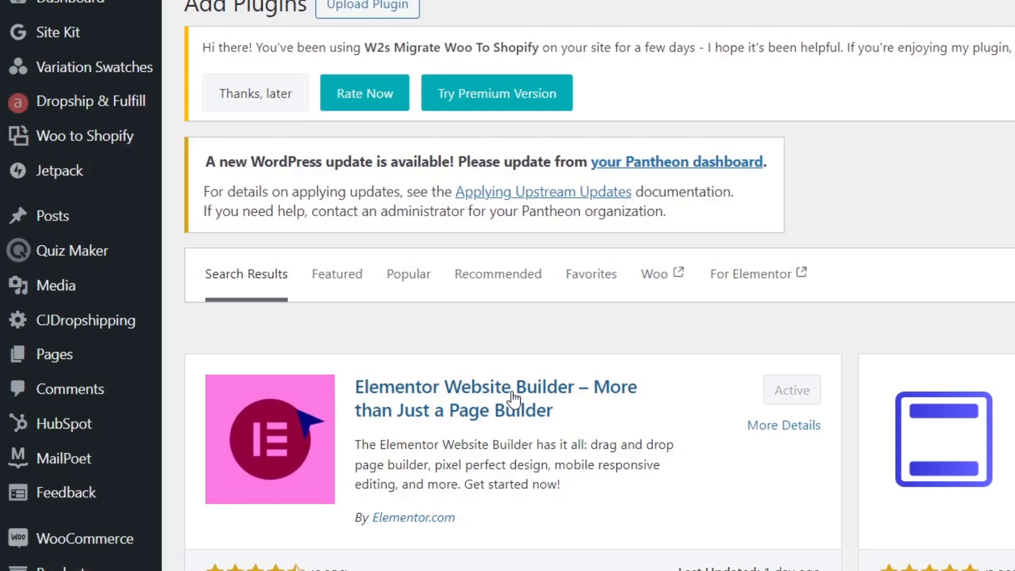
Step: Return to the Dashboard home and scroll to the Elementor Overview showing v3.23.1
{"action": "mouse_move", "coordinate": [116, 2]}
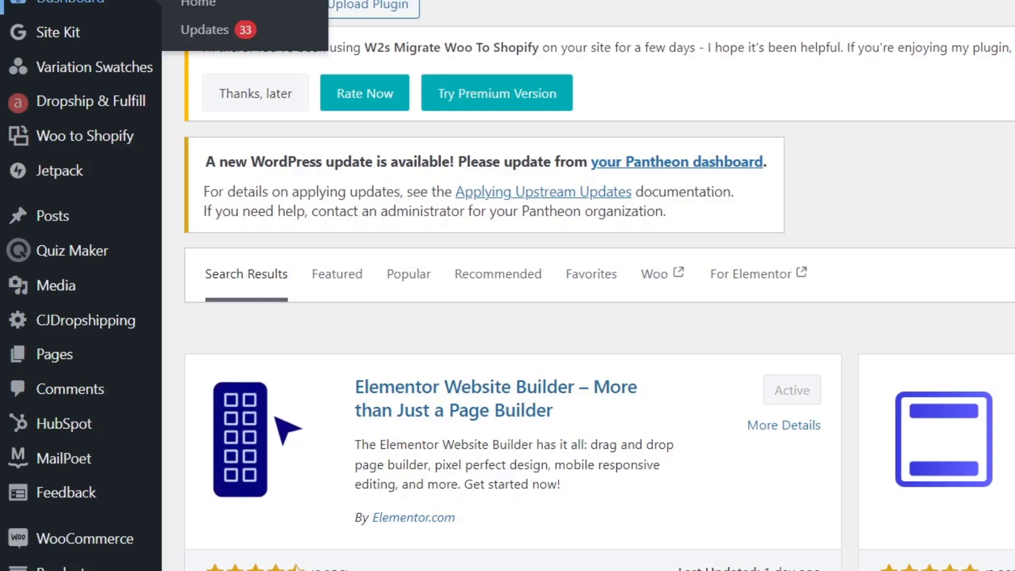
{"action": "left_click", "coordinate": [99, 9]}
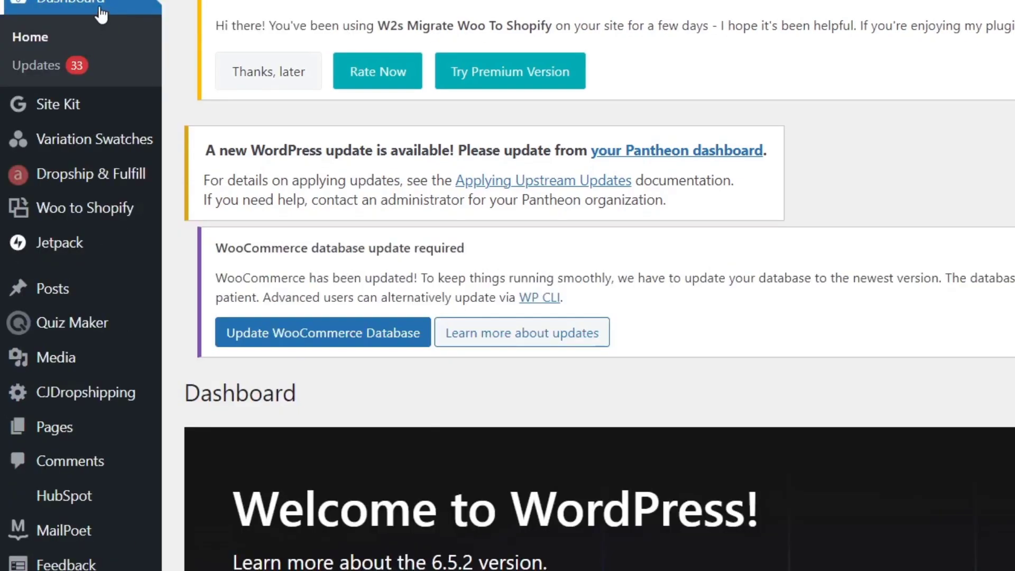
{"action": "scroll", "coordinate": [813, 226], "scroll_direction": "down", "scroll_amount": 5}
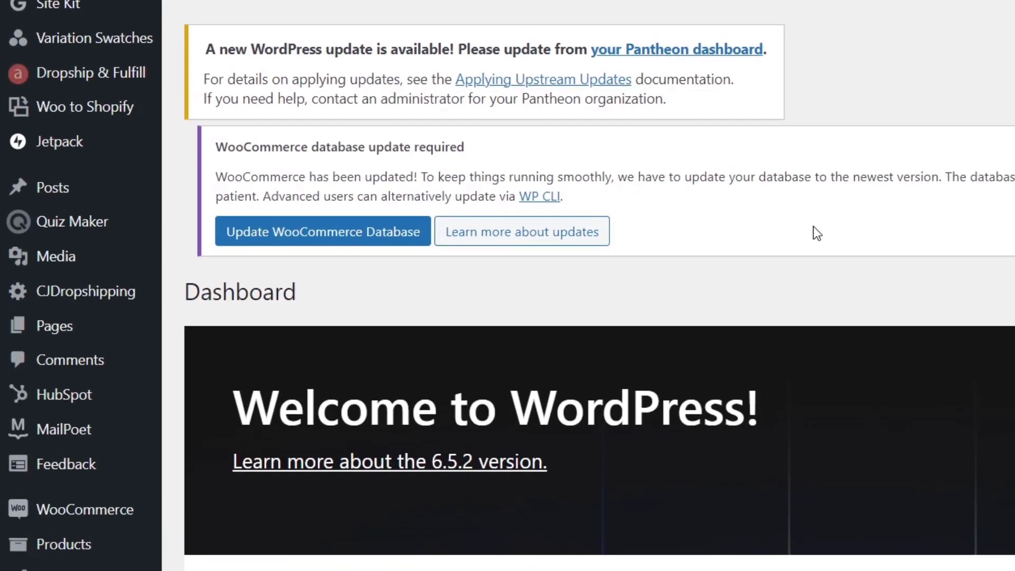
{"action": "scroll", "coordinate": [813, 226], "scroll_direction": "down", "scroll_amount": 8}
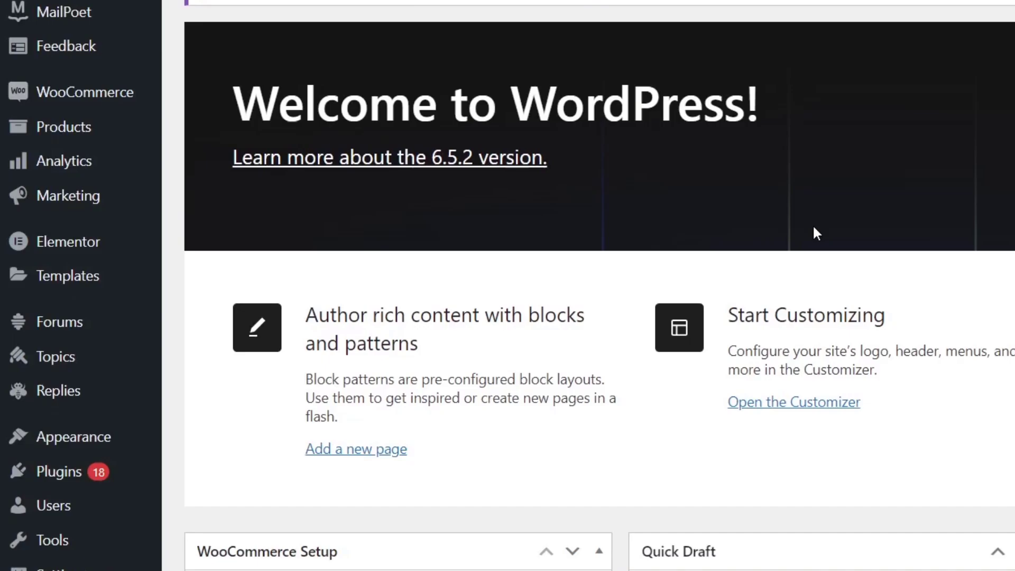
{"action": "scroll", "coordinate": [813, 226], "scroll_direction": "down", "scroll_amount": 6}
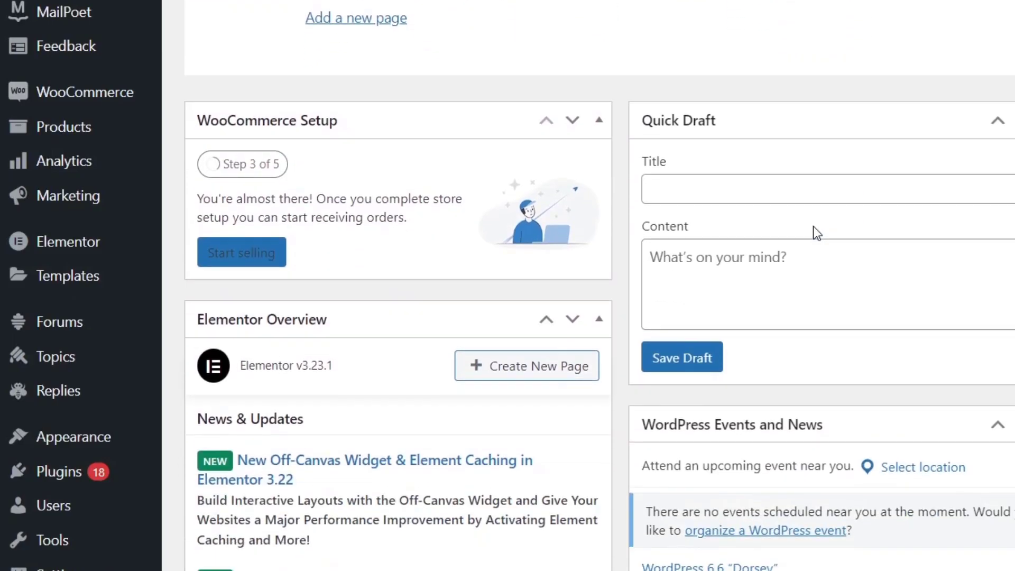
{"action": "scroll", "coordinate": [813, 226], "scroll_direction": "up", "scroll_amount": 4}
{"action": "scroll", "coordinate": [815, 227], "scroll_direction": "down", "scroll_amount": 2}
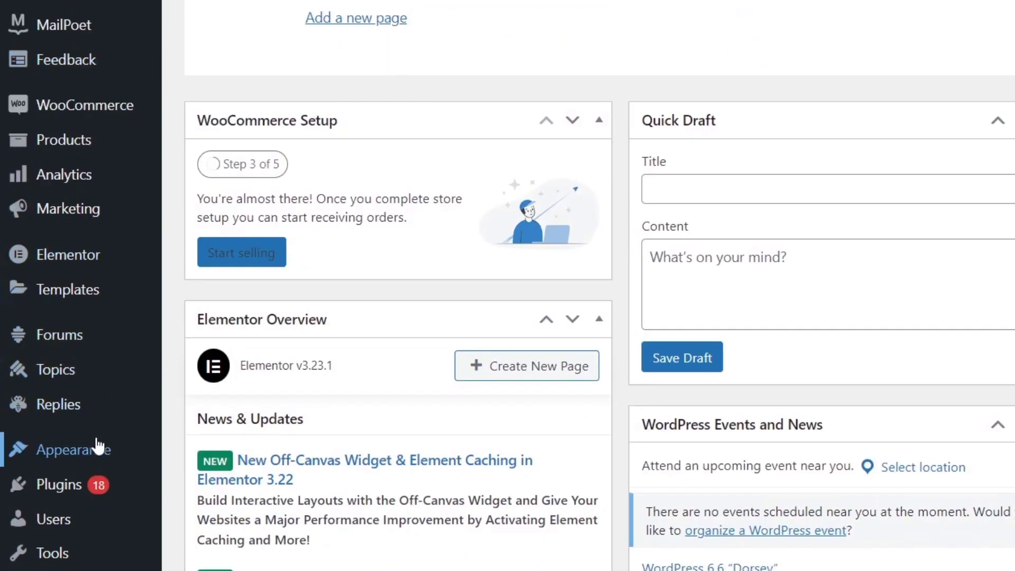
{"action": "mouse_move", "coordinate": [96, 448]}
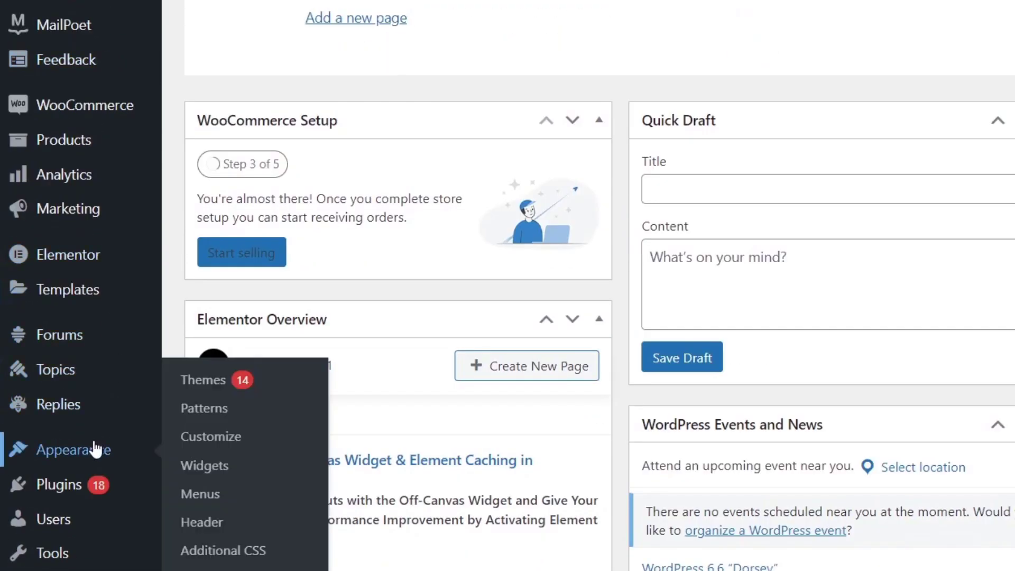
Step: Open Appearance > Menus and review draft Menu 1's items: Home, Cart, Checkout, Elementor #188, Shop
{"action": "left_click", "coordinate": [229, 500]}
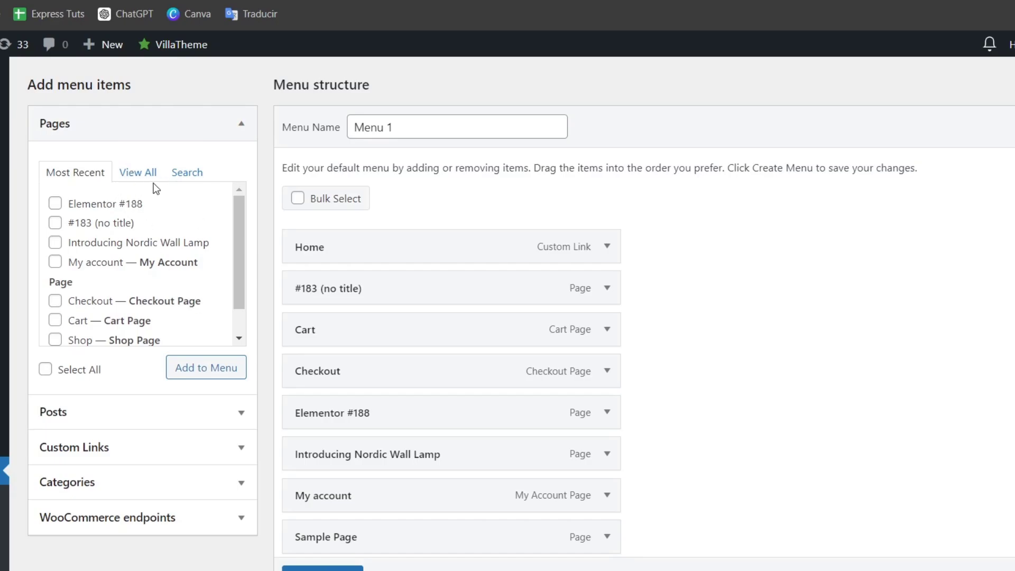
{"action": "scroll", "coordinate": [417, 238], "scroll_direction": "down", "scroll_amount": 4}
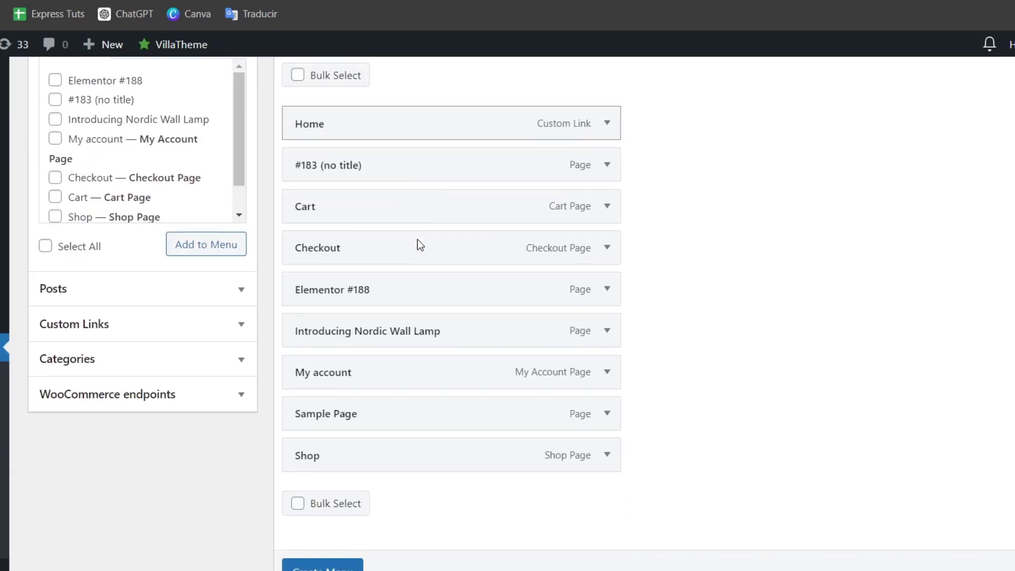
{"action": "scroll", "coordinate": [417, 239], "scroll_direction": "up", "scroll_amount": 1}
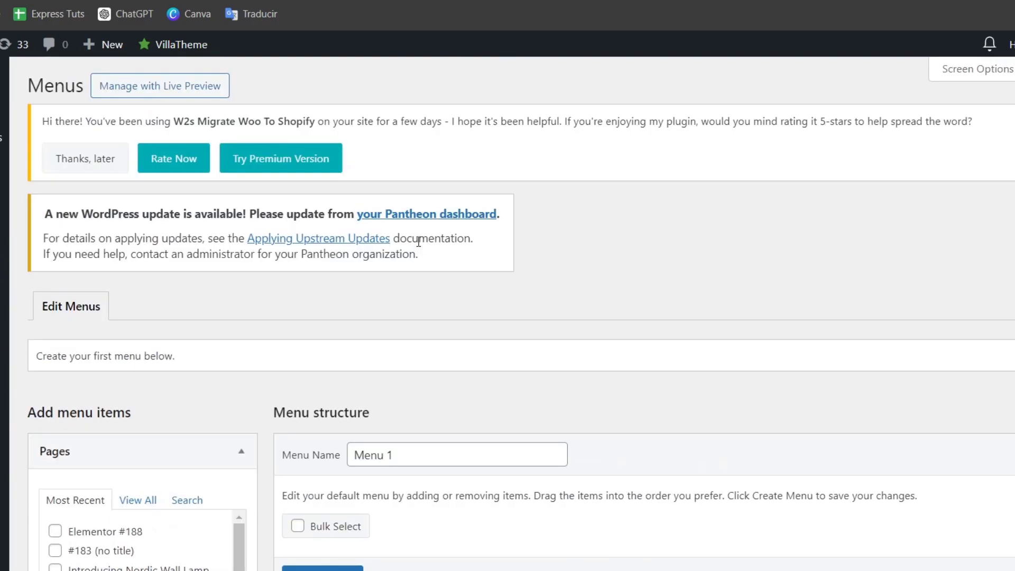
{"action": "scroll", "coordinate": [528, 363], "scroll_direction": "down", "scroll_amount": 3}
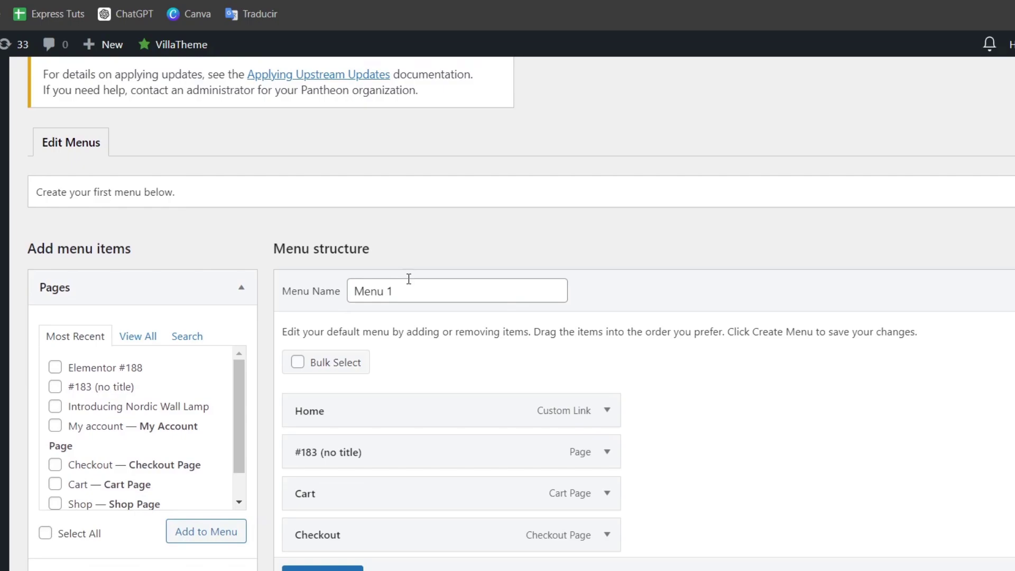
{"action": "triple_click", "coordinate": [410, 283]}
{"action": "scroll", "coordinate": [422, 333], "scroll_direction": "down", "scroll_amount": 3}
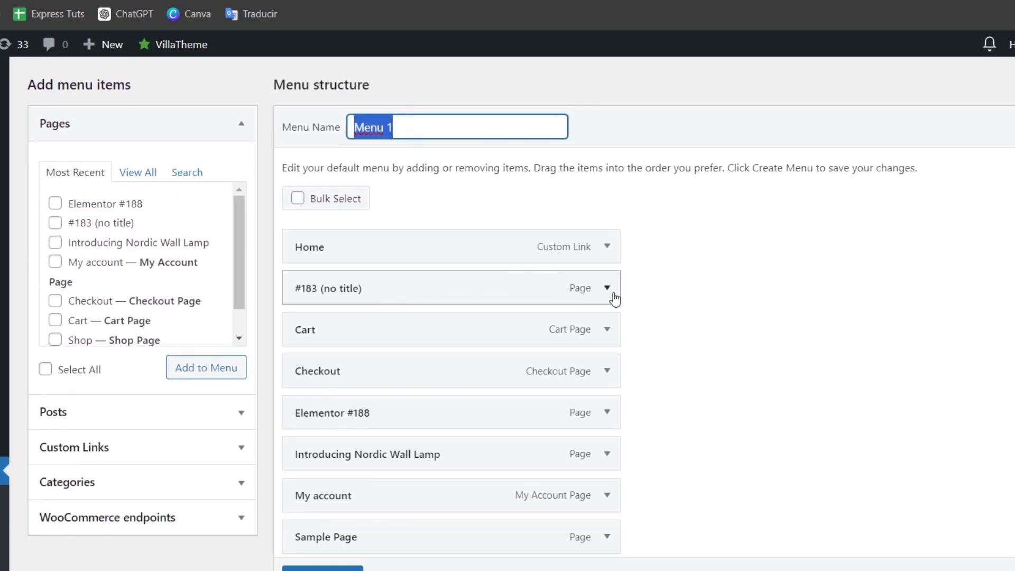
Step: Remove #183 (no title), Introducing Nordic Wall Lamp and Sample Page from Menu 1
{"action": "left_click", "coordinate": [608, 289]}
{"action": "left_click", "coordinate": [305, 439]}
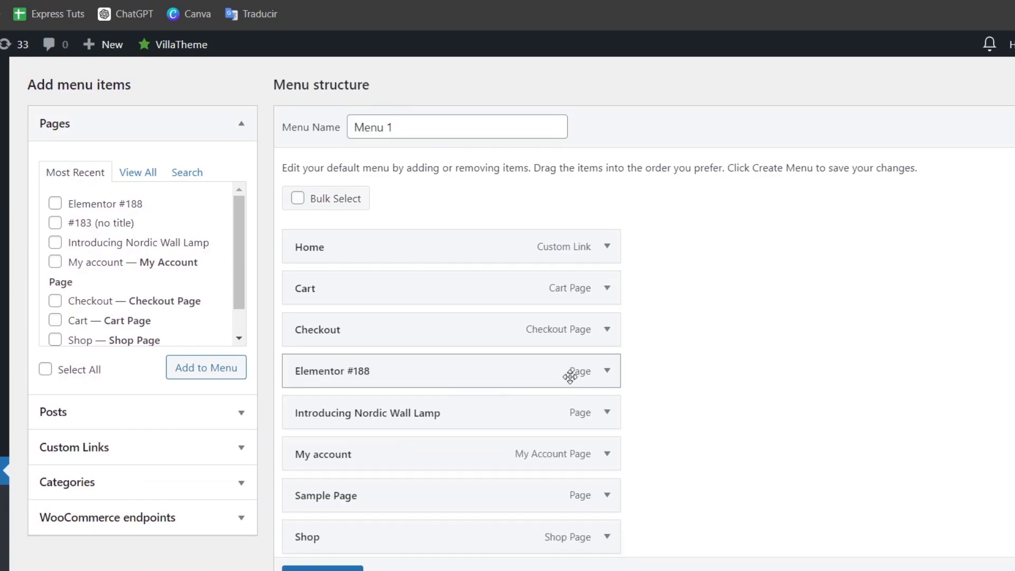
{"action": "left_click", "coordinate": [607, 371]}
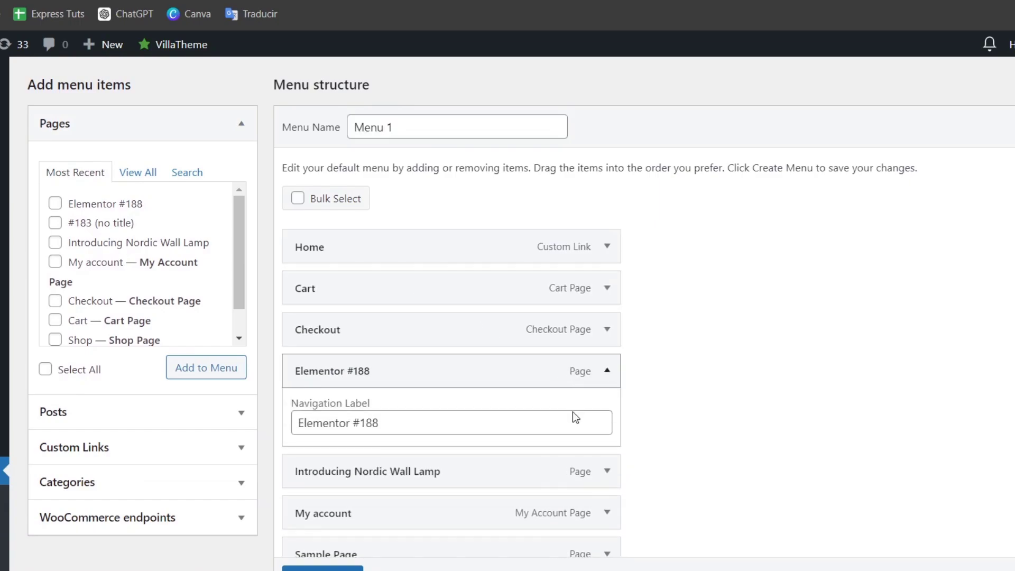
{"action": "left_click", "coordinate": [605, 369]}
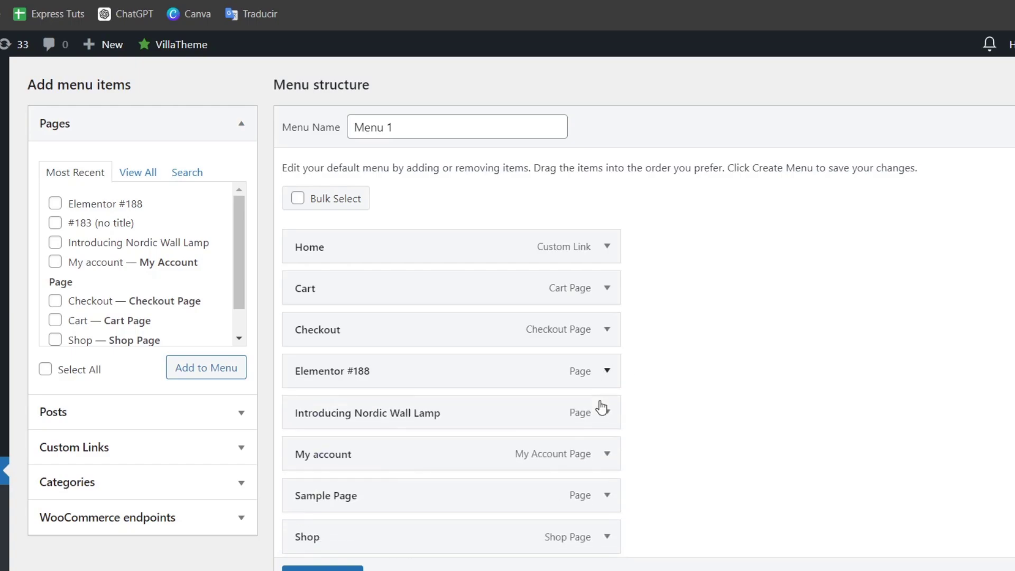
{"action": "scroll", "coordinate": [604, 423], "scroll_direction": "down", "scroll_amount": 2}
{"action": "left_click", "coordinate": [607, 330]}
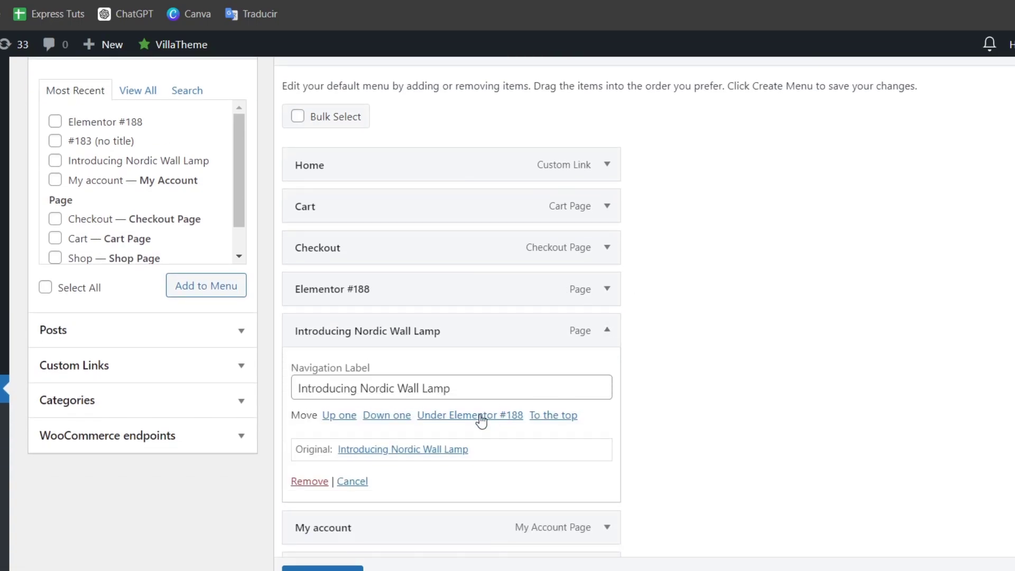
{"action": "left_click", "coordinate": [309, 481]}
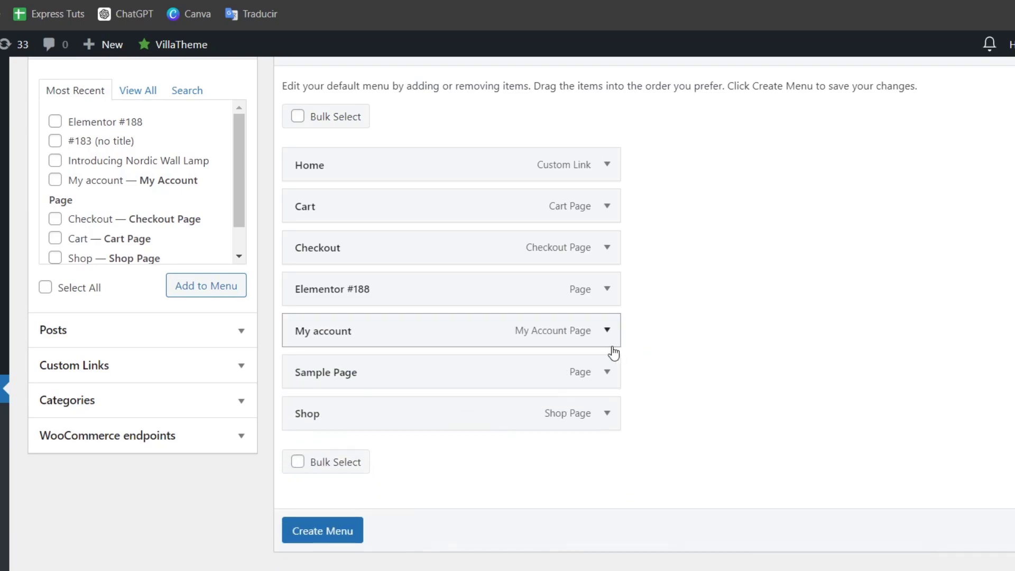
{"action": "left_click", "coordinate": [608, 371]}
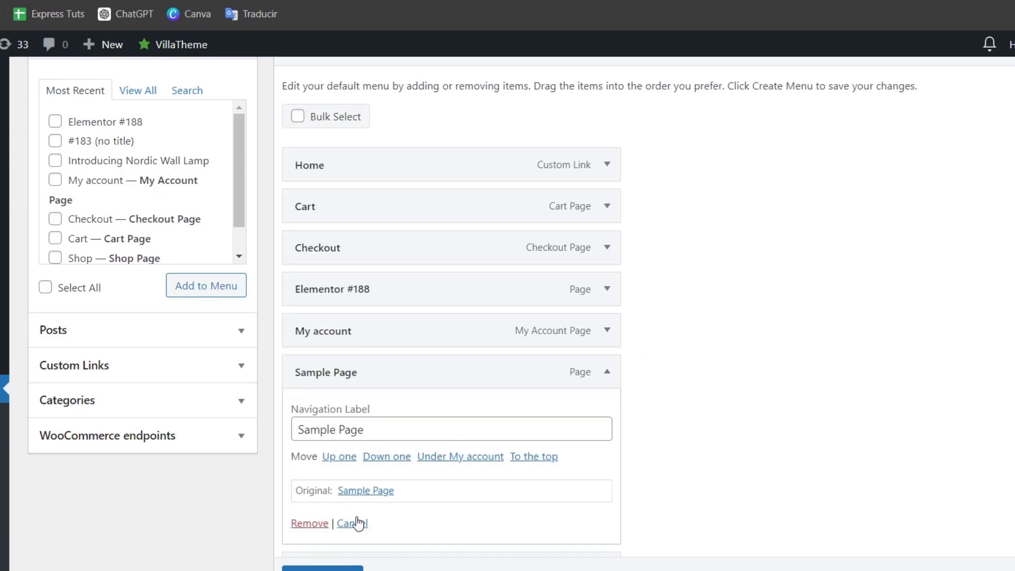
{"action": "left_click", "coordinate": [314, 524]}
Step: Move Shop right after Home, nest Cart under Shop as a sub item, and create the menu
{"action": "left_click_drag", "start_coordinate": [364, 380], "coordinate": [325, 212]}
{"action": "left_click_drag", "start_coordinate": [342, 249], "coordinate": [371, 254]}
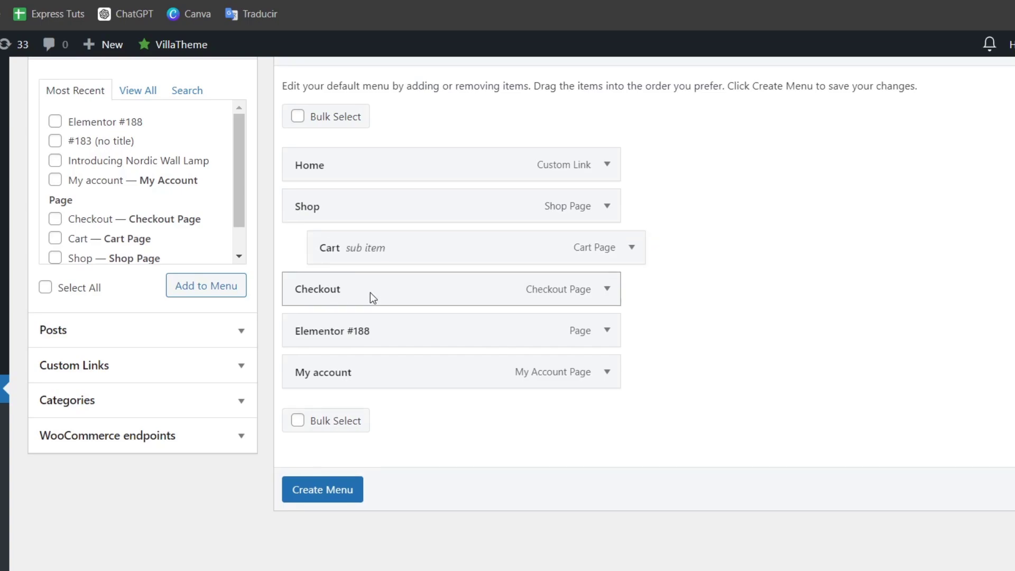
{"action": "left_click", "coordinate": [342, 496]}
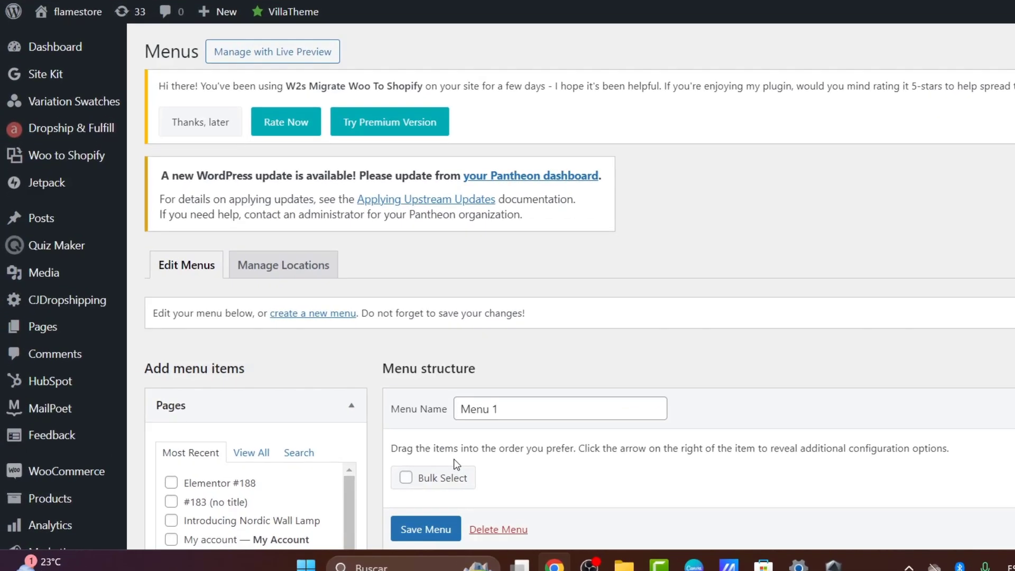
Step: Nest Elementor #188 as a sub item under My account
{"action": "scroll", "coordinate": [465, 450], "scroll_direction": "down", "scroll_amount": 1}
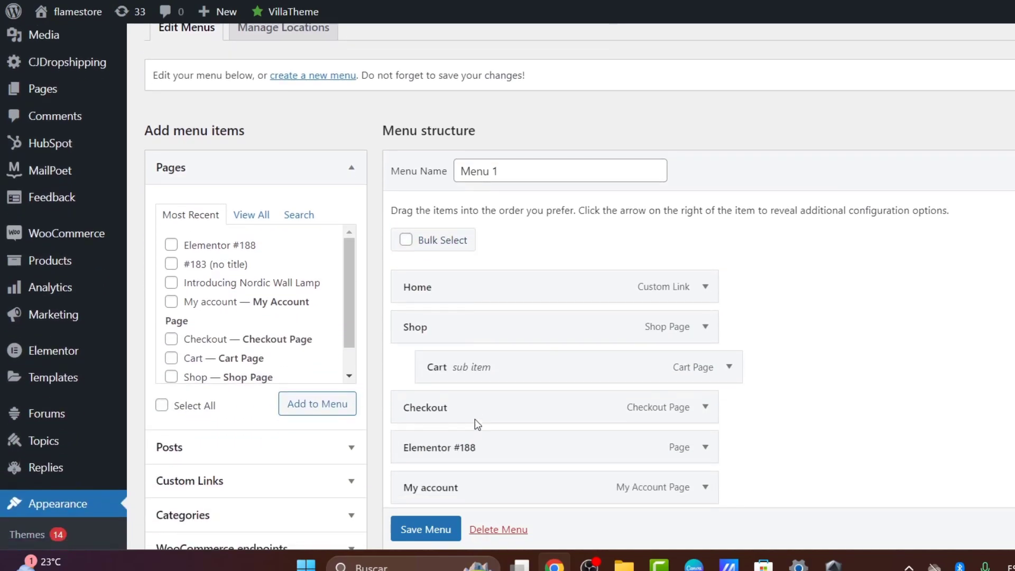
{"action": "scroll", "coordinate": [640, 317], "scroll_direction": "down", "scroll_amount": 3}
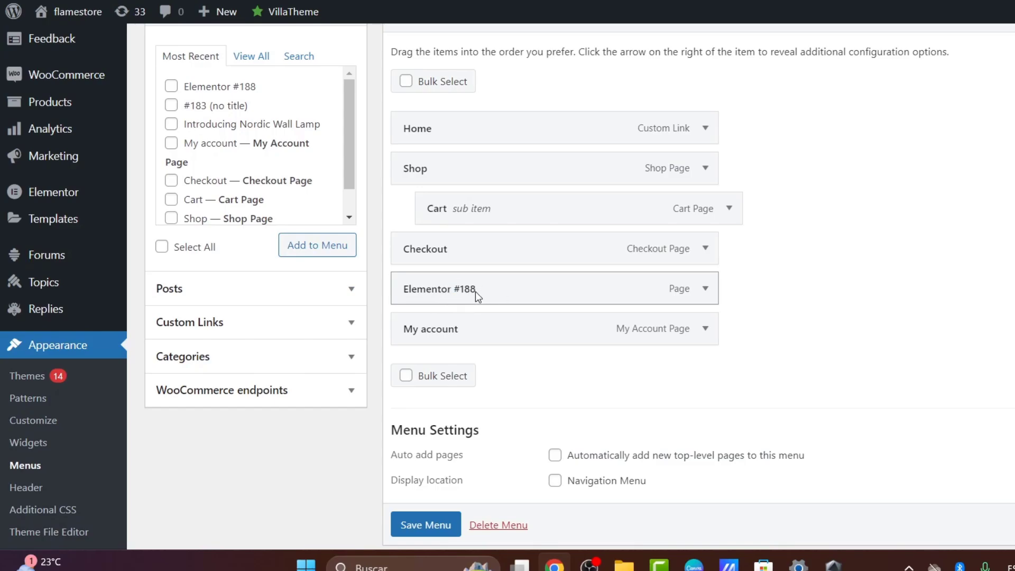
{"action": "left_click_drag", "start_coordinate": [474, 291], "coordinate": [504, 335]}
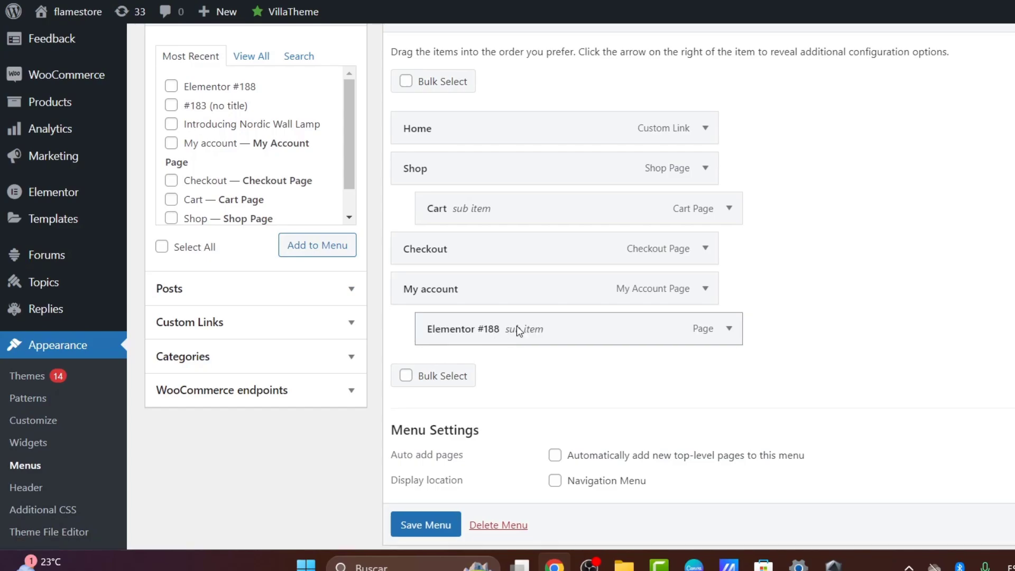
Step: Assign Menu 1 to Navigation Menu, auto-add new top-level pages, and save the menu
{"action": "scroll", "coordinate": [615, 395], "scroll_direction": "down", "scroll_amount": 2}
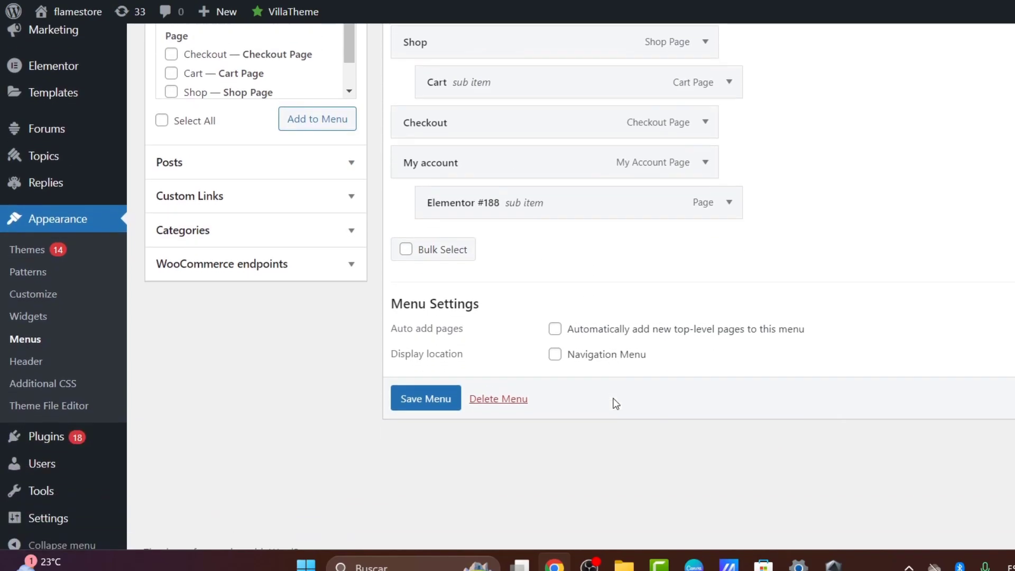
{"action": "scroll", "coordinate": [614, 386], "scroll_direction": "down", "scroll_amount": 1}
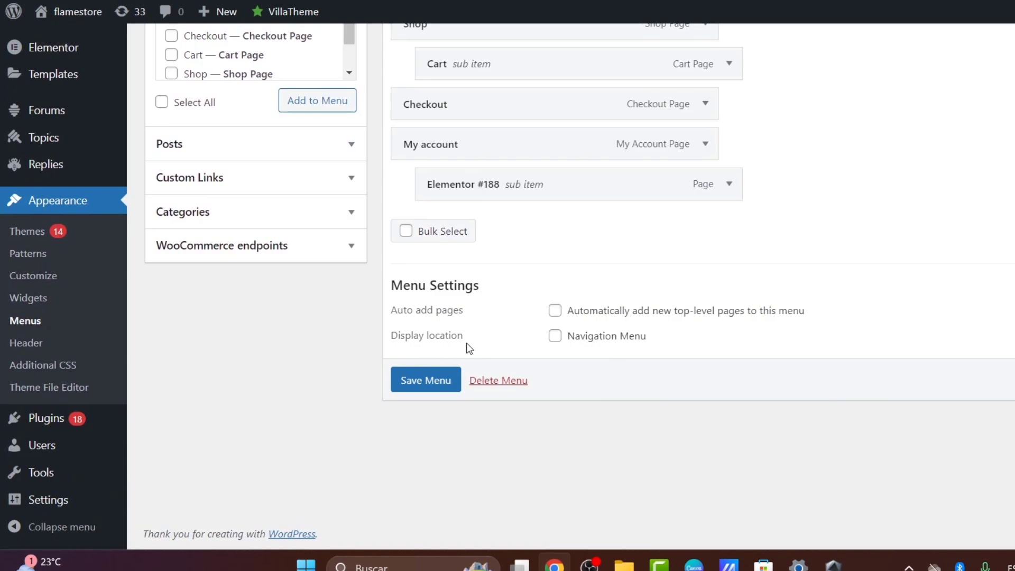
{"action": "left_click", "coordinate": [556, 338]}
{"action": "left_click_drag", "start_coordinate": [605, 314], "coordinate": [755, 322]}
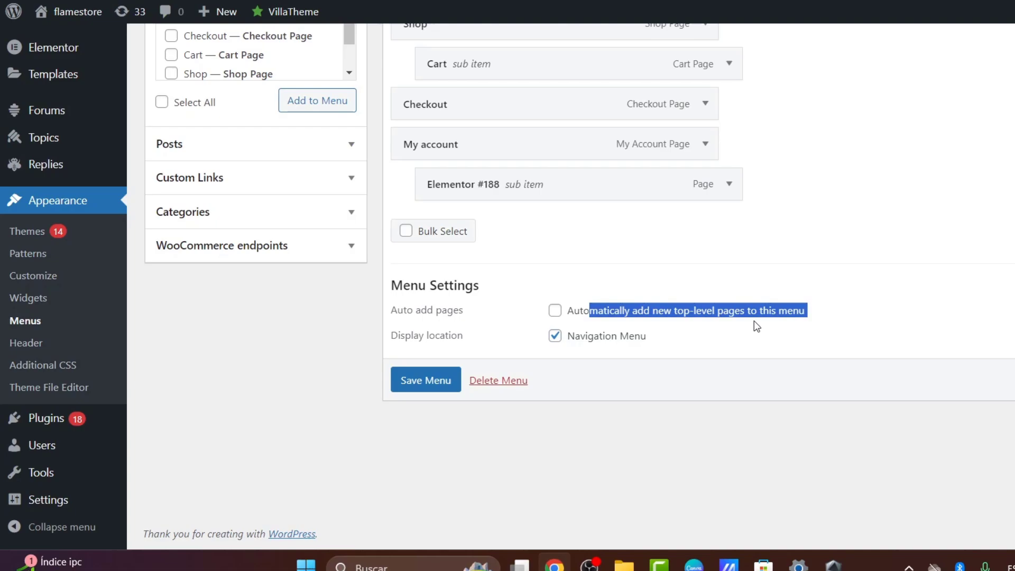
{"action": "left_click", "coordinate": [554, 311]}
{"action": "left_click", "coordinate": [404, 381]}
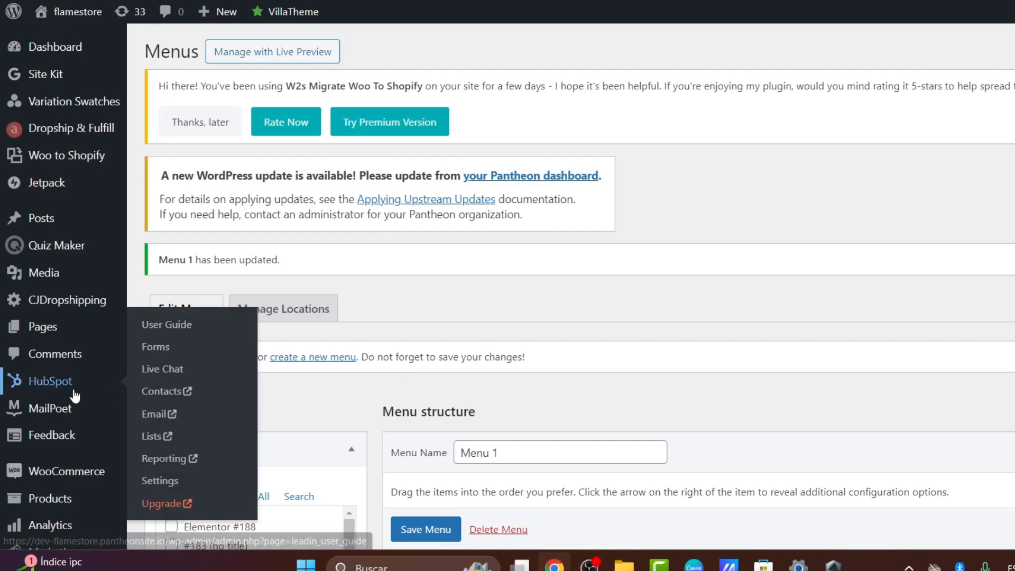
Step: Open Templates > Theme Builder to see site parts like Header, Footer, Single Page and 404
{"action": "scroll", "coordinate": [74, 393], "scroll_direction": "down", "scroll_amount": 5}
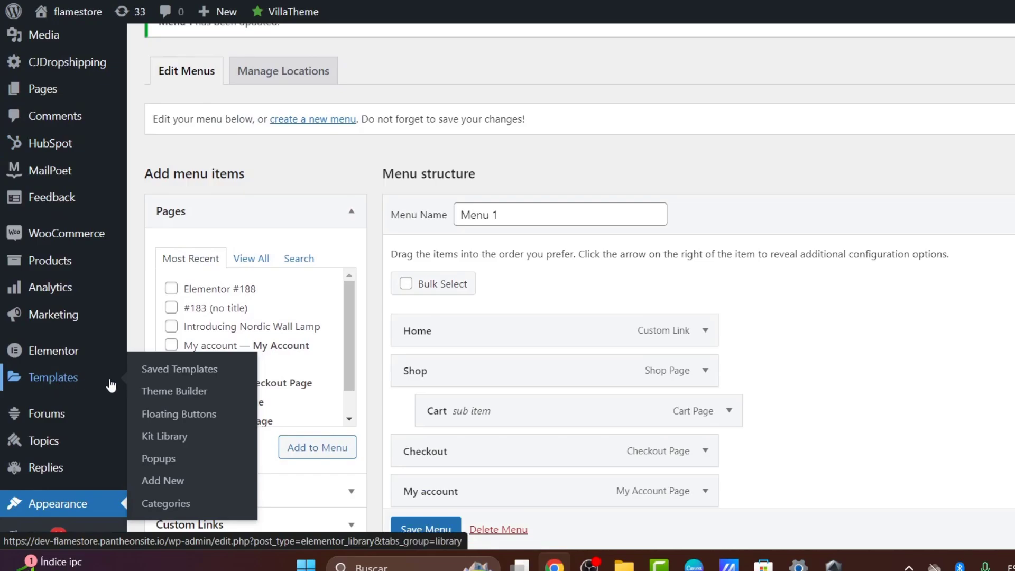
{"action": "left_click", "coordinate": [190, 391]}
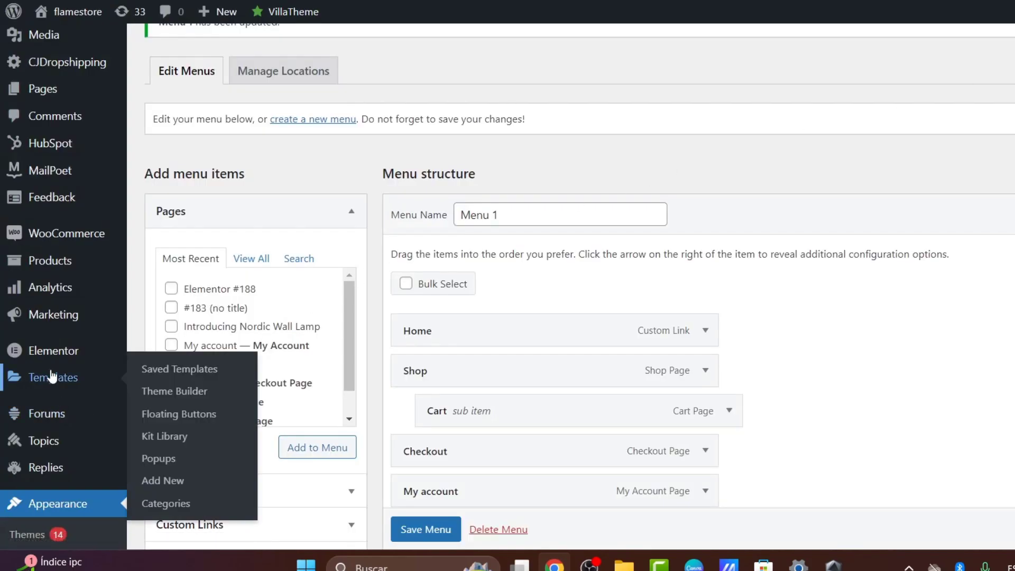
Step: Reopen the Elementor Theme Builder from the Templates menu
{"action": "mouse_move", "coordinate": [51, 358]}
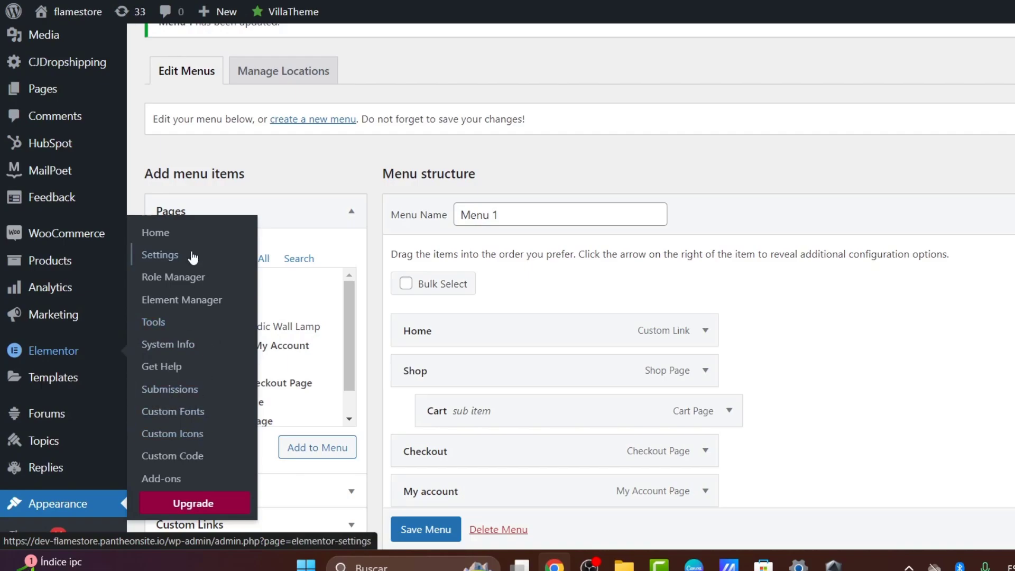
{"action": "mouse_move", "coordinate": [63, 379]}
{"action": "left_click", "coordinate": [205, 388]}
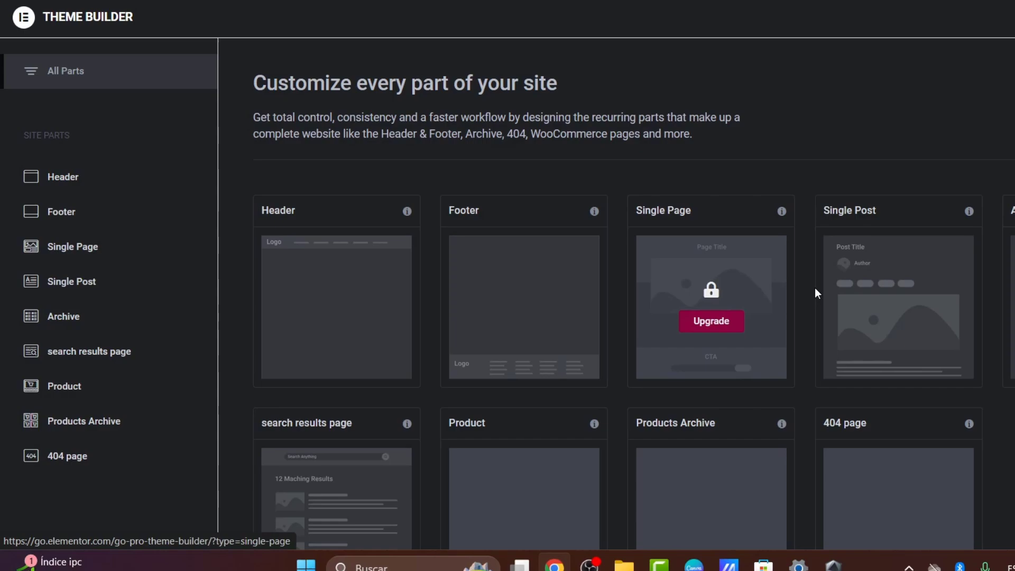
Step: Browse the site part cards and open Elementor #188 in the Elementor editor
{"action": "scroll", "coordinate": [899, 397], "scroll_direction": "down", "scroll_amount": 2}
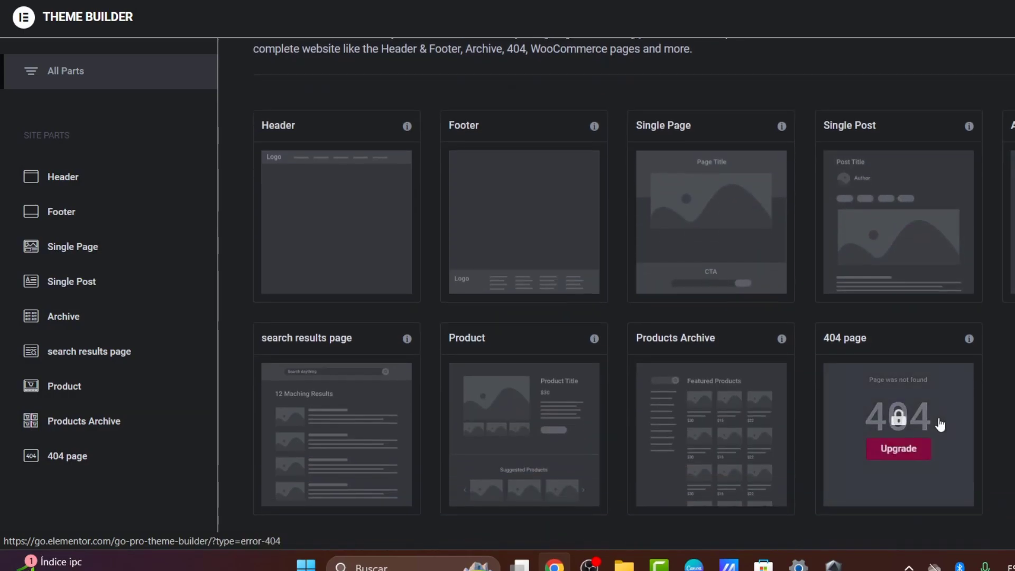
{"action": "scroll", "coordinate": [281, 316], "scroll_direction": "up", "scroll_amount": 2}
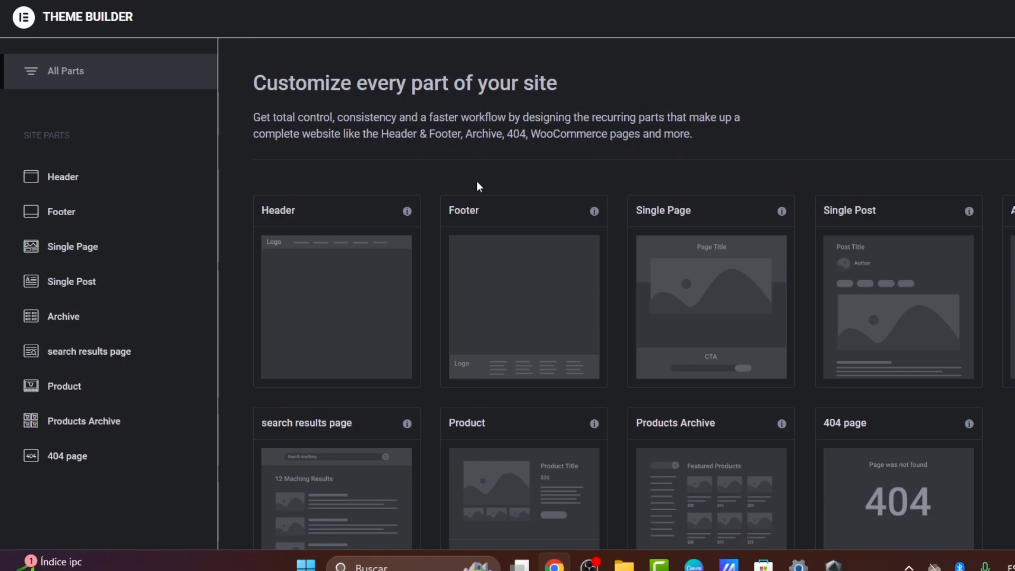
{"action": "scroll", "coordinate": [506, 197], "scroll_direction": "down", "scroll_amount": 2}
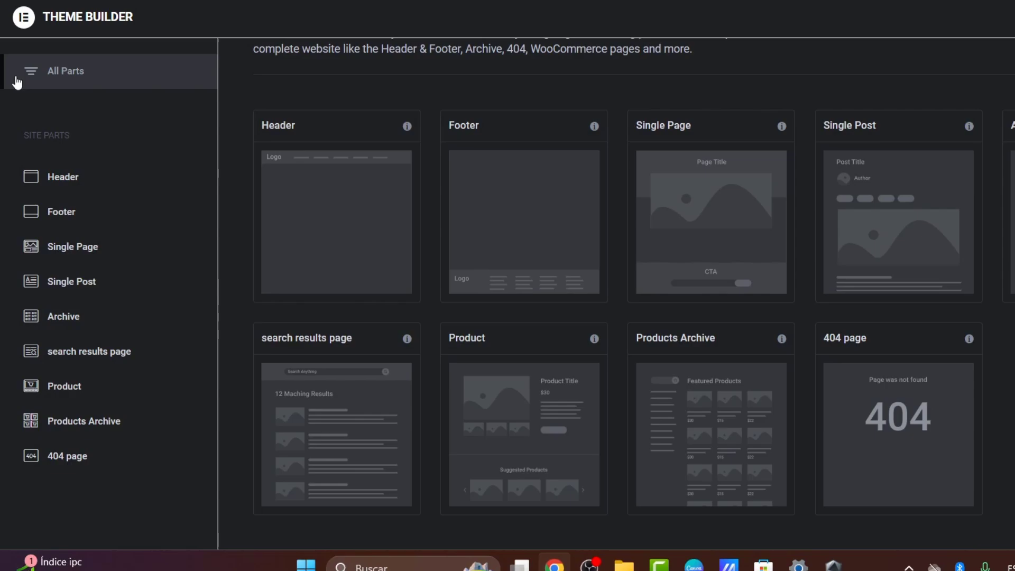
{"action": "triple_click", "coordinate": [72, 19]}
{"action": "scroll", "coordinate": [527, 125], "scroll_direction": "up", "scroll_amount": 2}
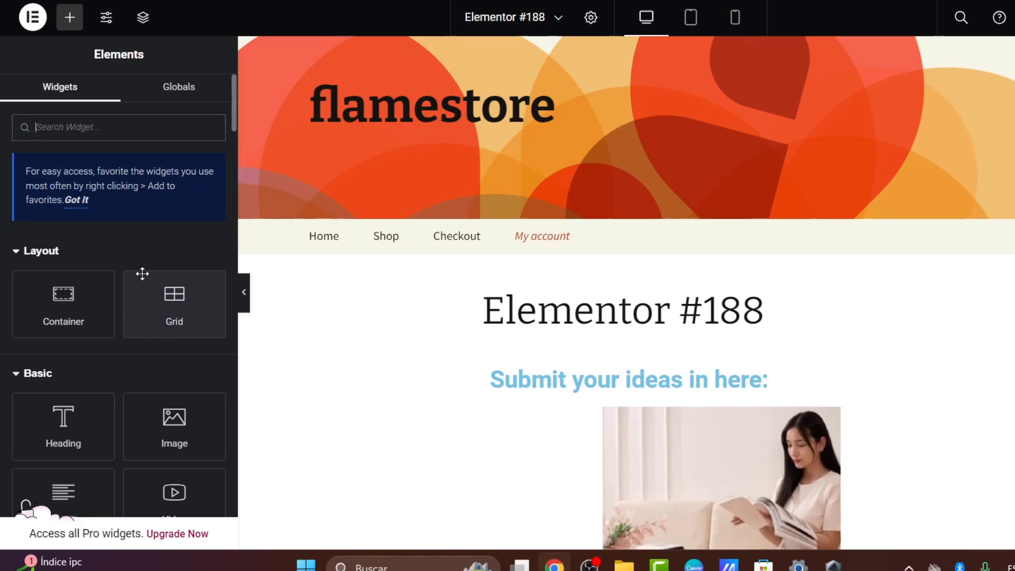
Step: Filter the Elements panel with 'menu' to show Menu, Nav Menu and Menu Cart widgets
{"action": "scroll", "coordinate": [144, 279], "scroll_direction": "down", "scroll_amount": 10}
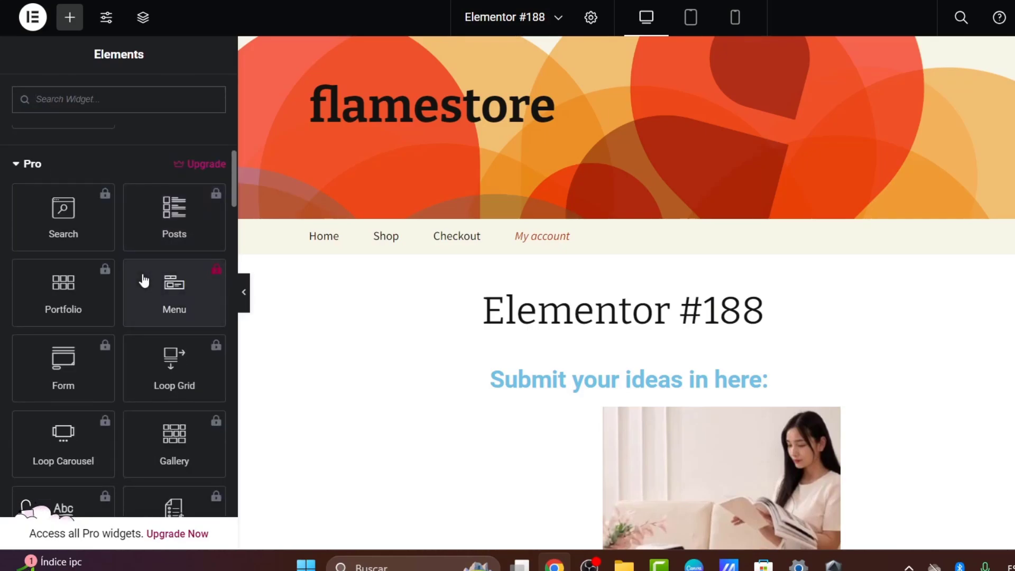
{"action": "scroll", "coordinate": [143, 280], "scroll_direction": "down", "scroll_amount": 6}
{"action": "scroll", "coordinate": [142, 273], "scroll_direction": "up", "scroll_amount": 12}
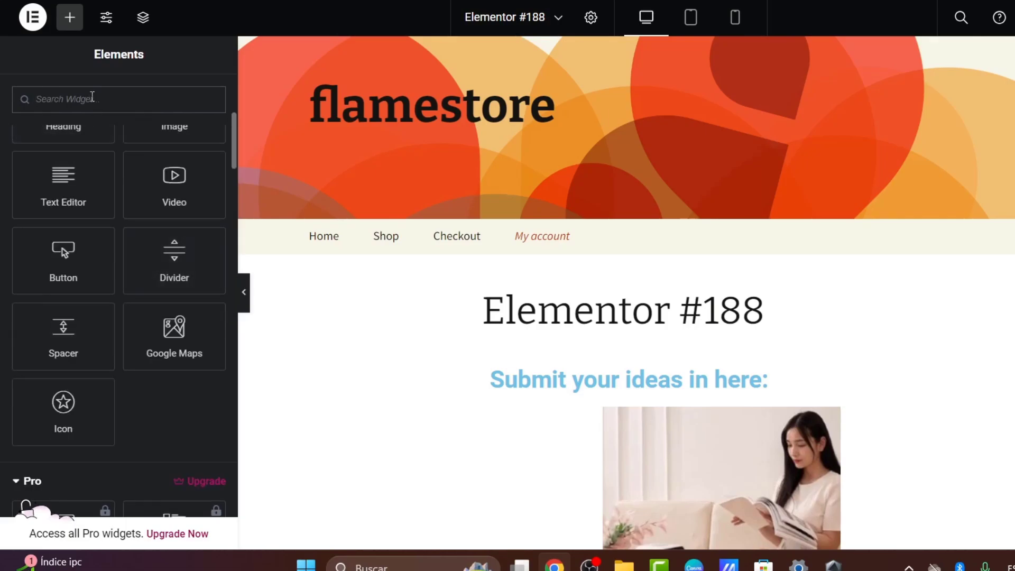
{"action": "type", "text": "menu"}
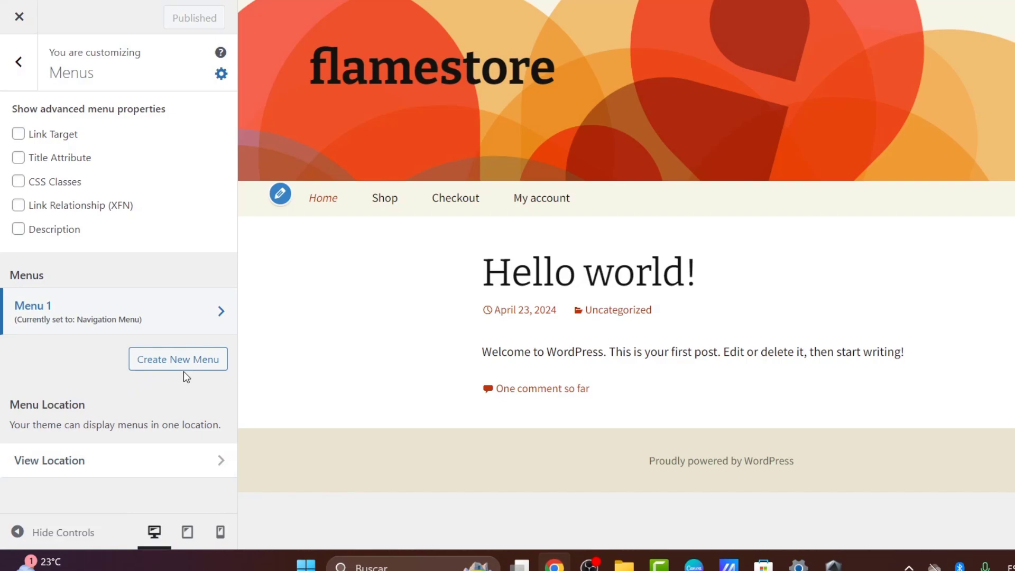
Step: Assign Menu 1 to the Navigation Menu location and check Shop's Cart dropdown in the preview
{"action": "left_click", "coordinate": [279, 196]}
{"action": "left_click", "coordinate": [180, 261]}
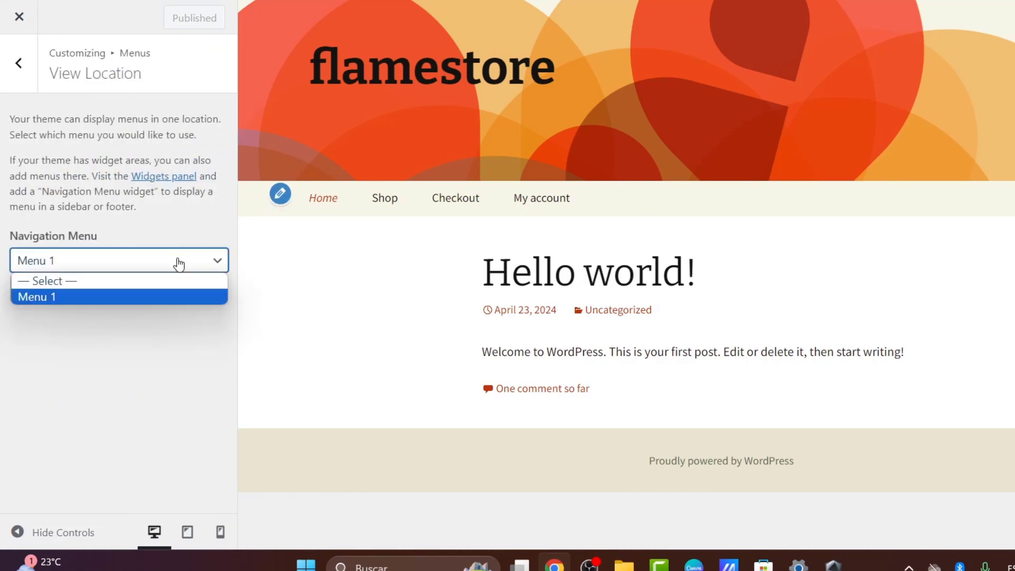
{"action": "left_click", "coordinate": [139, 295]}
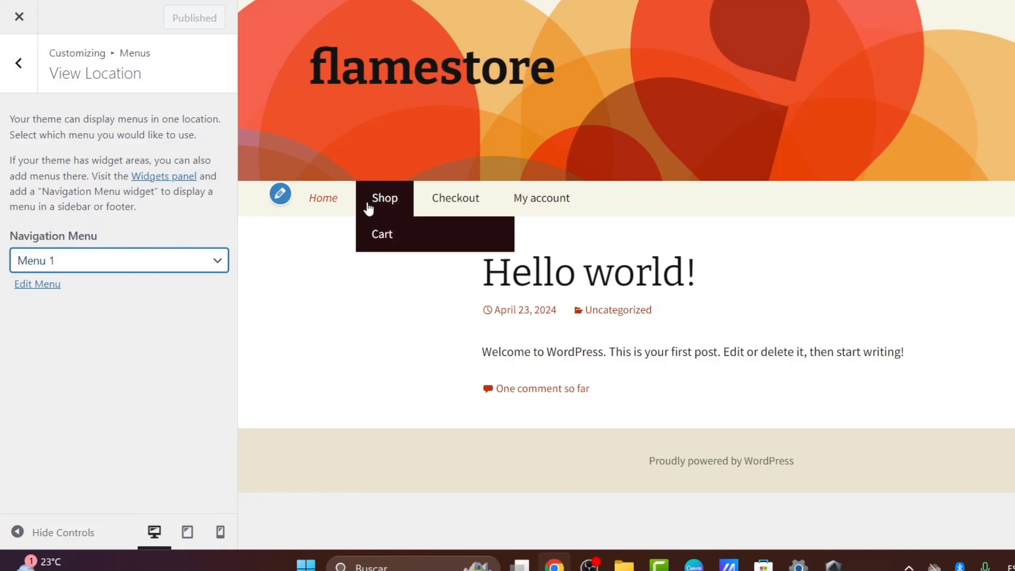
{"action": "mouse_move", "coordinate": [370, 203]}
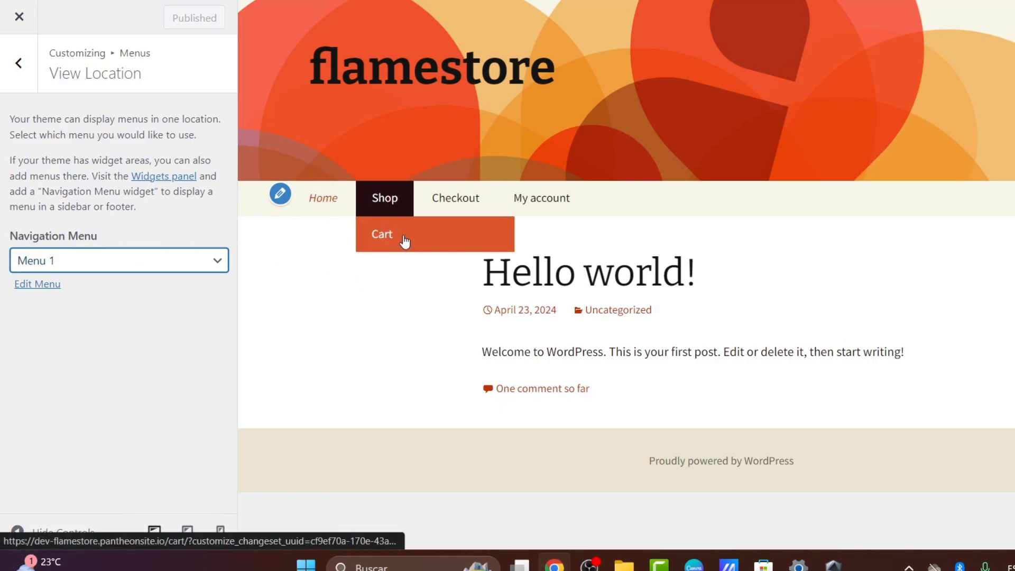
{"action": "mouse_move", "coordinate": [503, 188]}
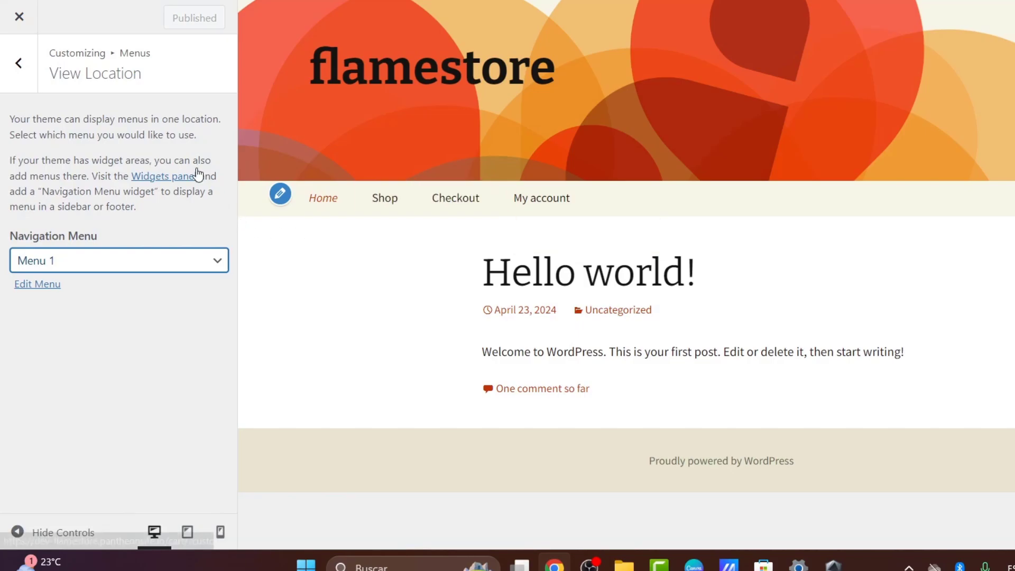
Step: Insert a Gallery block into the Secondary Widget Area, start an image upload, and publish
{"action": "left_click", "coordinate": [174, 179]}
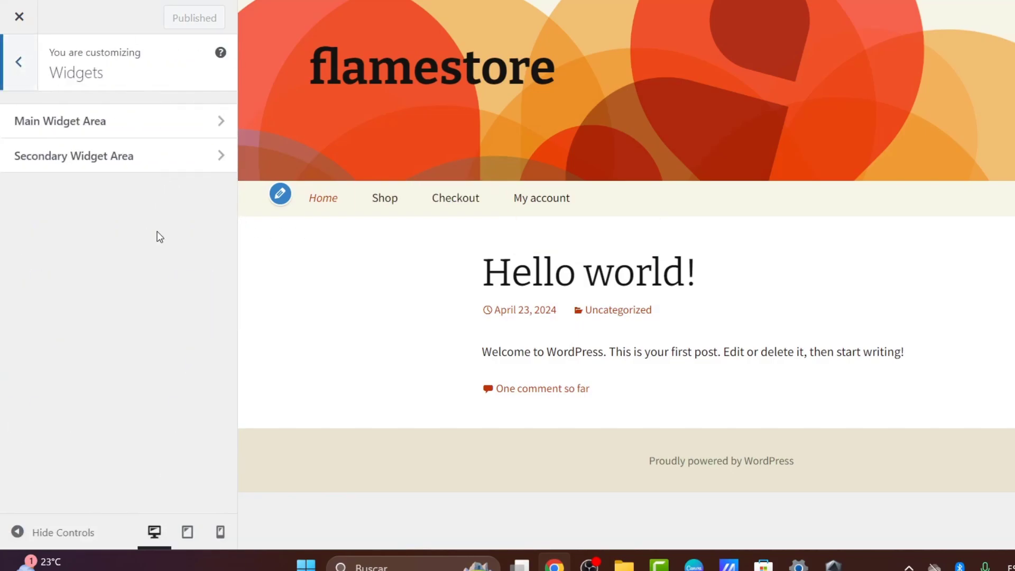
{"action": "left_click", "coordinate": [129, 159]}
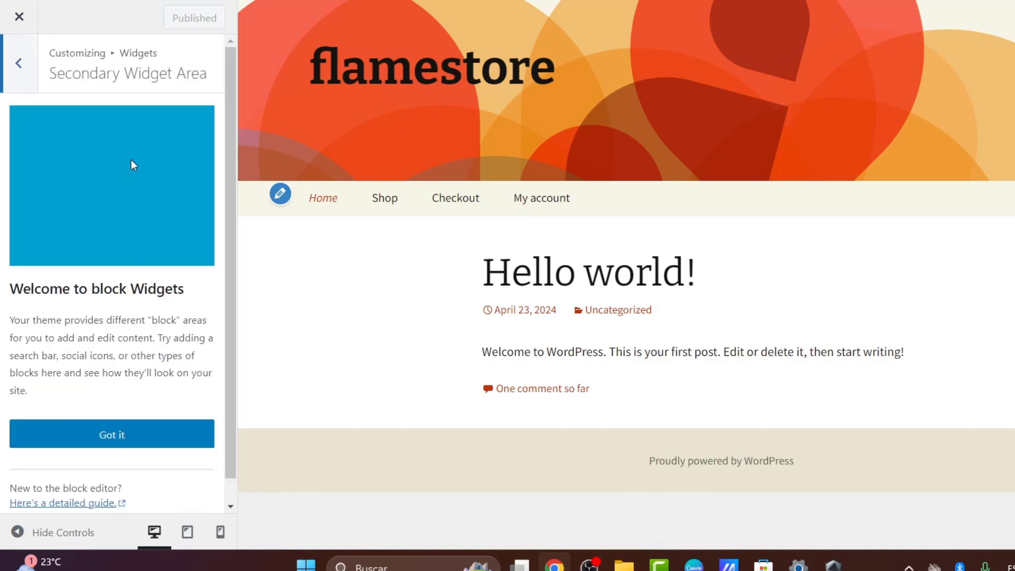
{"action": "left_click", "coordinate": [119, 431]}
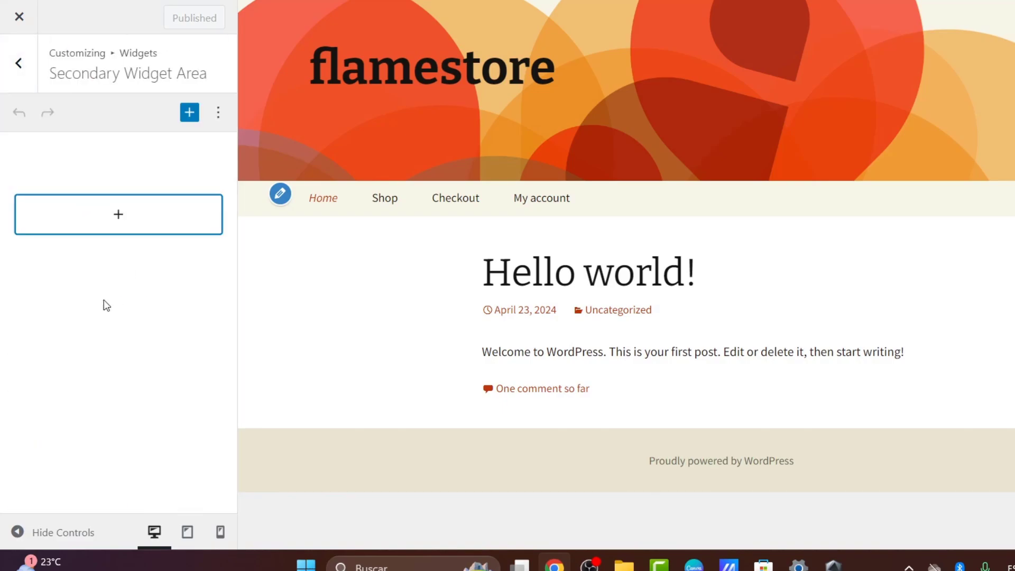
{"action": "left_click", "coordinate": [104, 222]}
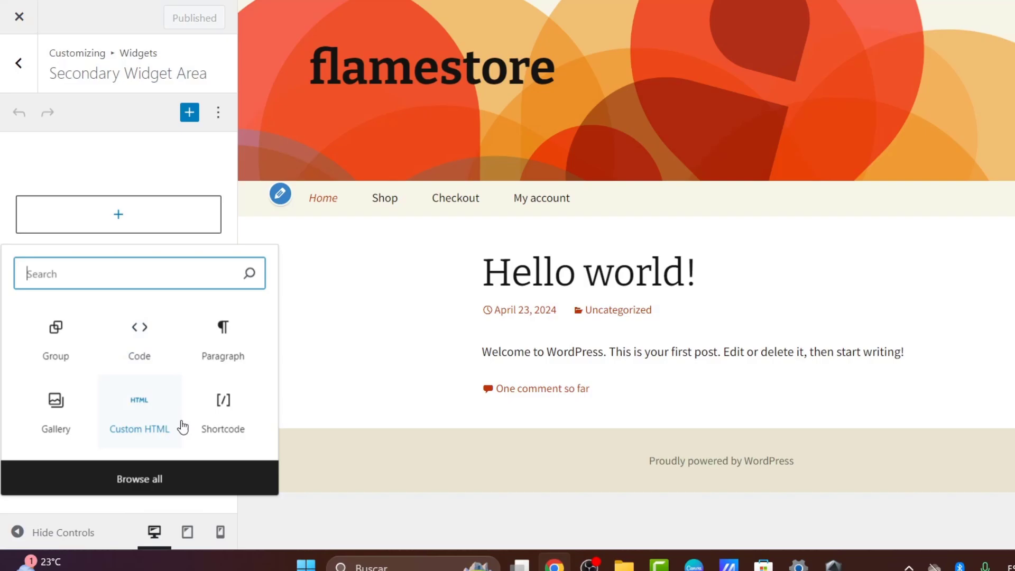
{"action": "left_click", "coordinate": [57, 414]}
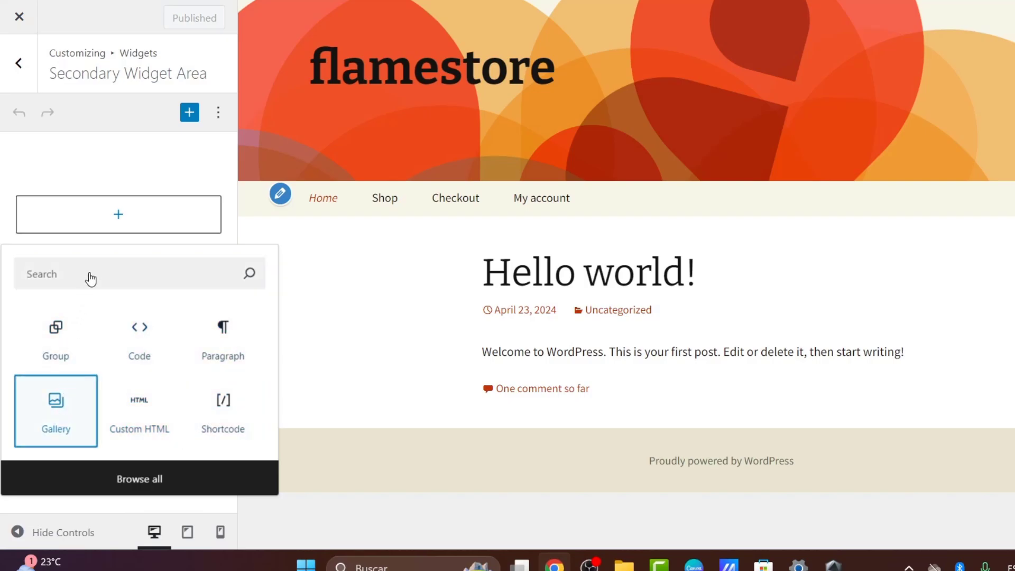
{"action": "left_click", "coordinate": [67, 261]}
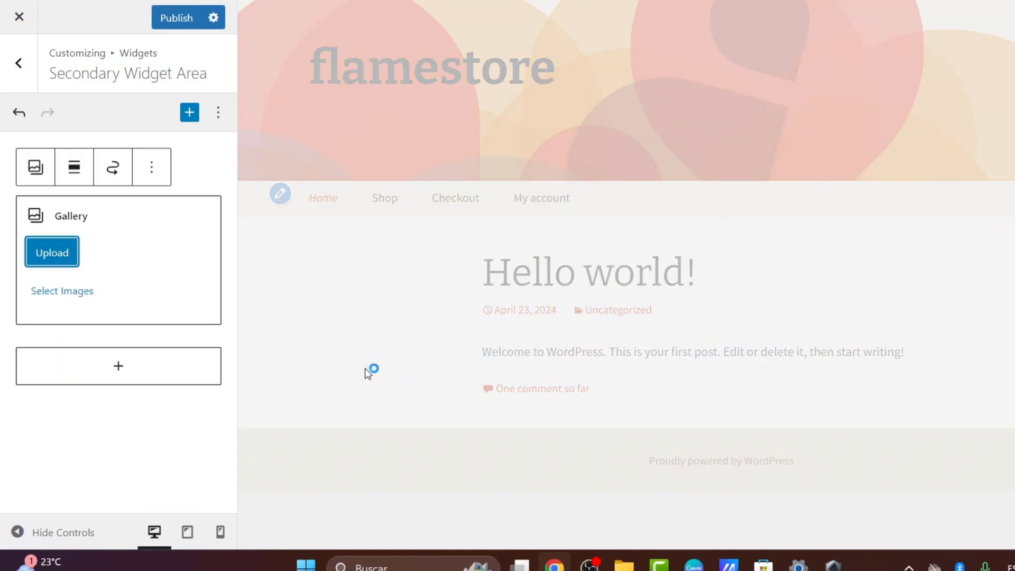
{"action": "left_click", "coordinate": [196, 16]}
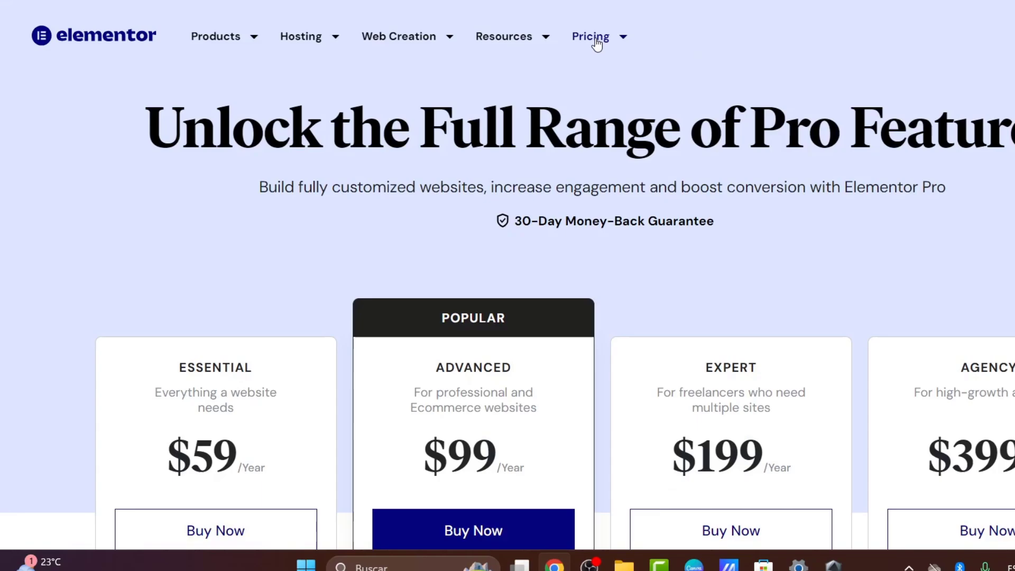
Step: Scroll elementor.com's pricing page to the Essential $59, Advanced $99 and Expert $199 plan cards
{"action": "mouse_move", "coordinate": [596, 43]}
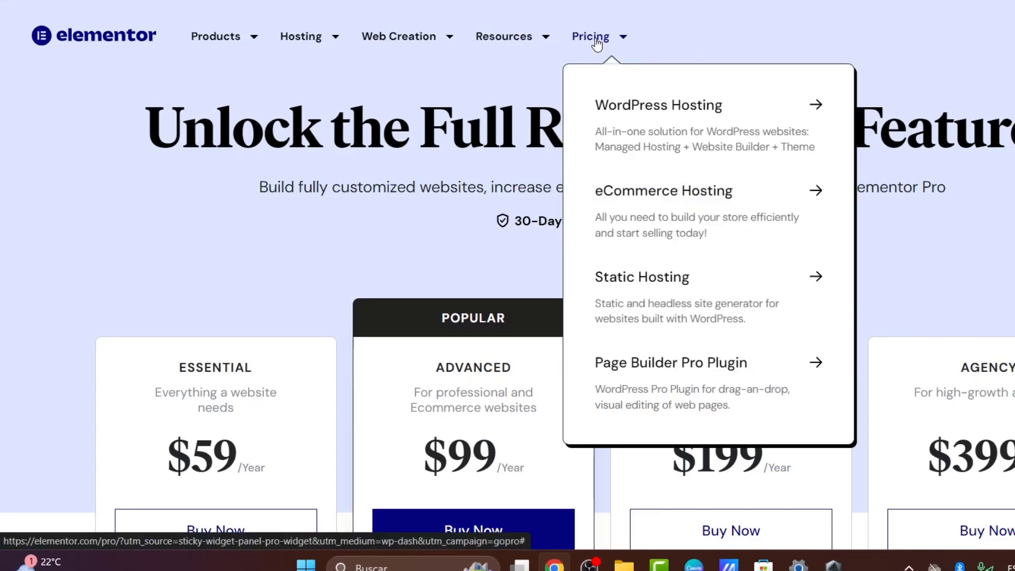
{"action": "scroll", "coordinate": [986, 294], "scroll_direction": "down", "scroll_amount": 3}
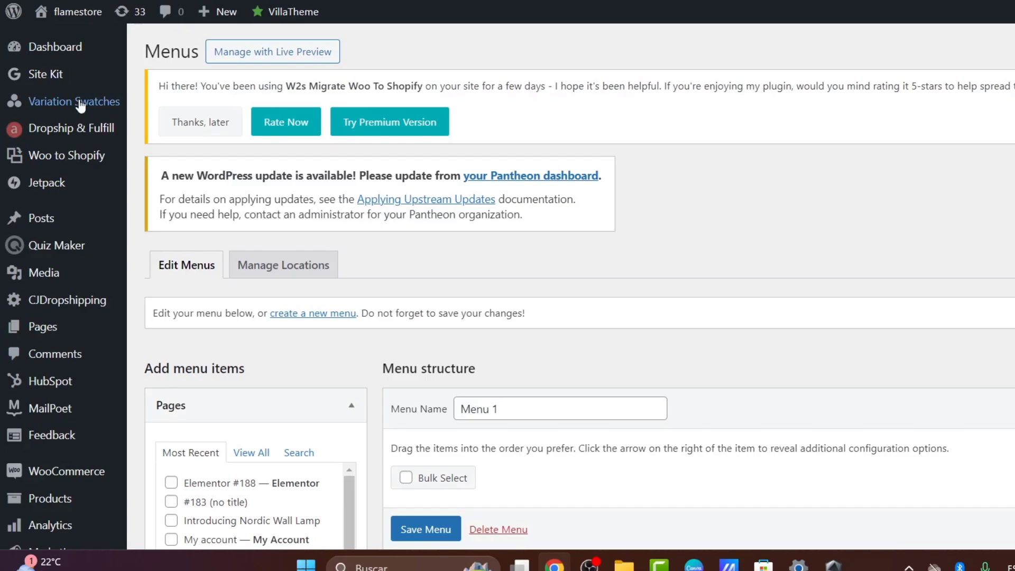
Step: Go to the Elementor Home page through the admin sidebar's Elementor submenu
{"action": "mouse_move", "coordinate": [95, 169]}
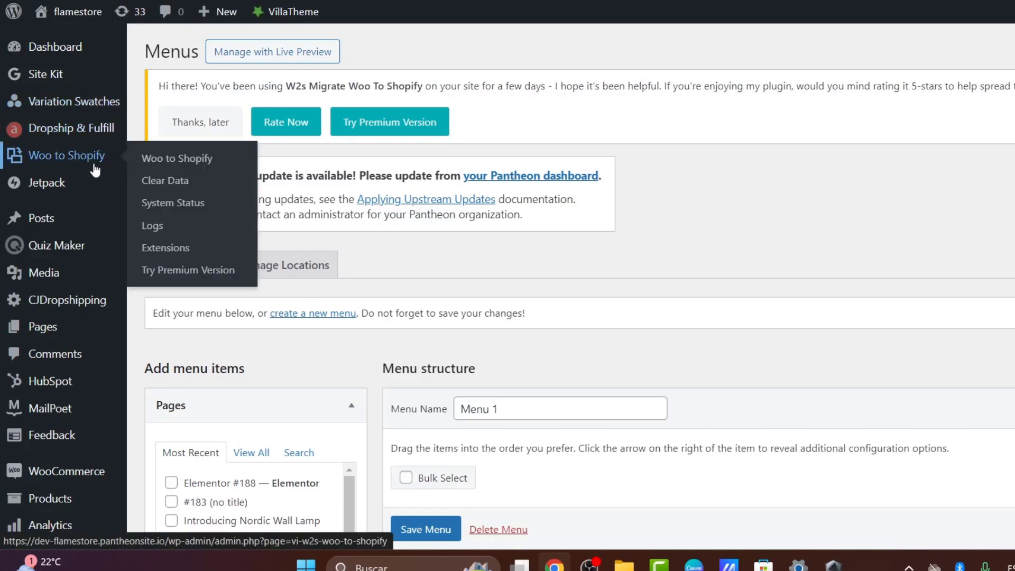
{"action": "scroll", "coordinate": [68, 370], "scroll_direction": "down", "scroll_amount": 3}
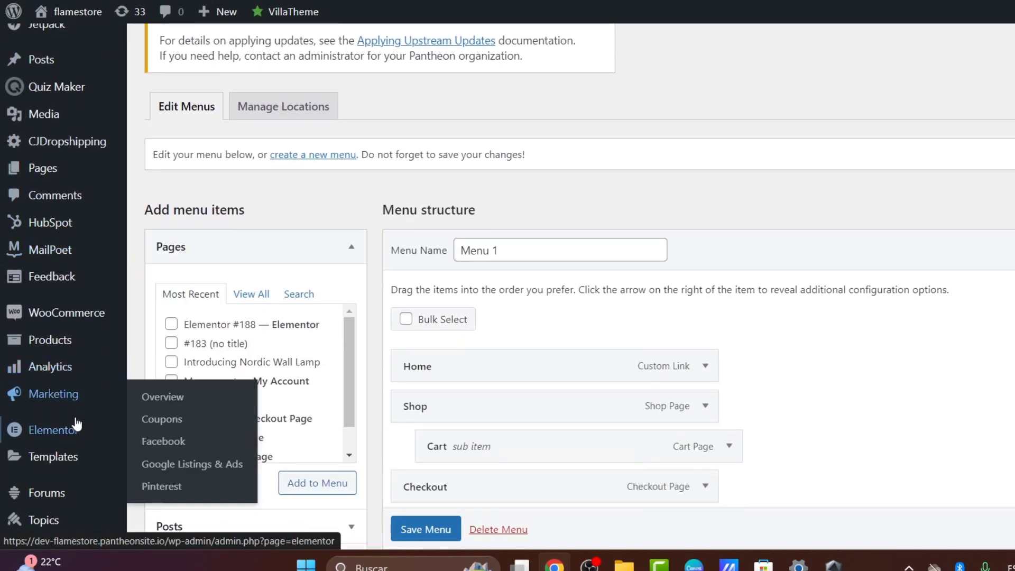
{"action": "mouse_move", "coordinate": [77, 426]}
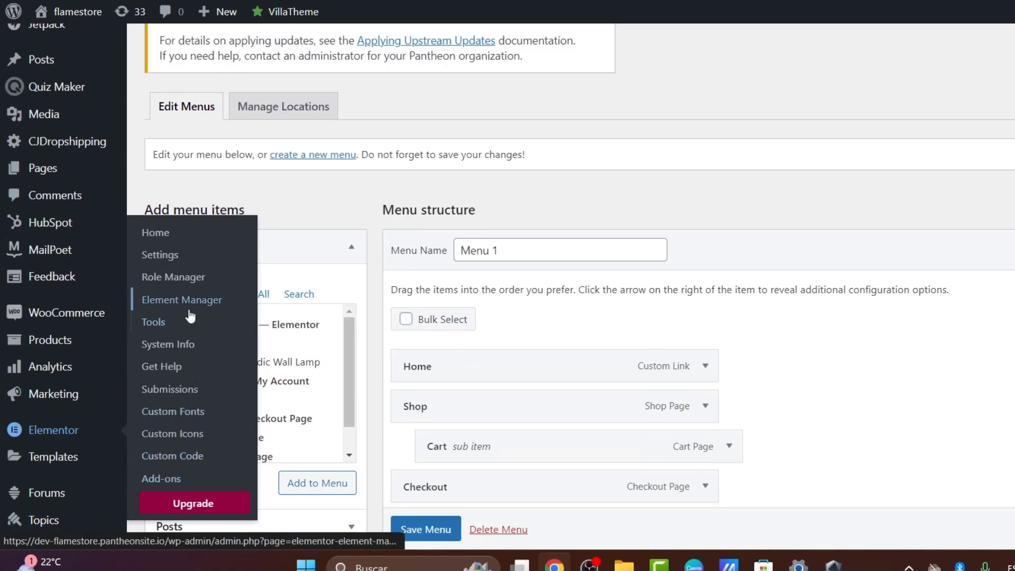
{"action": "left_click", "coordinate": [178, 243]}
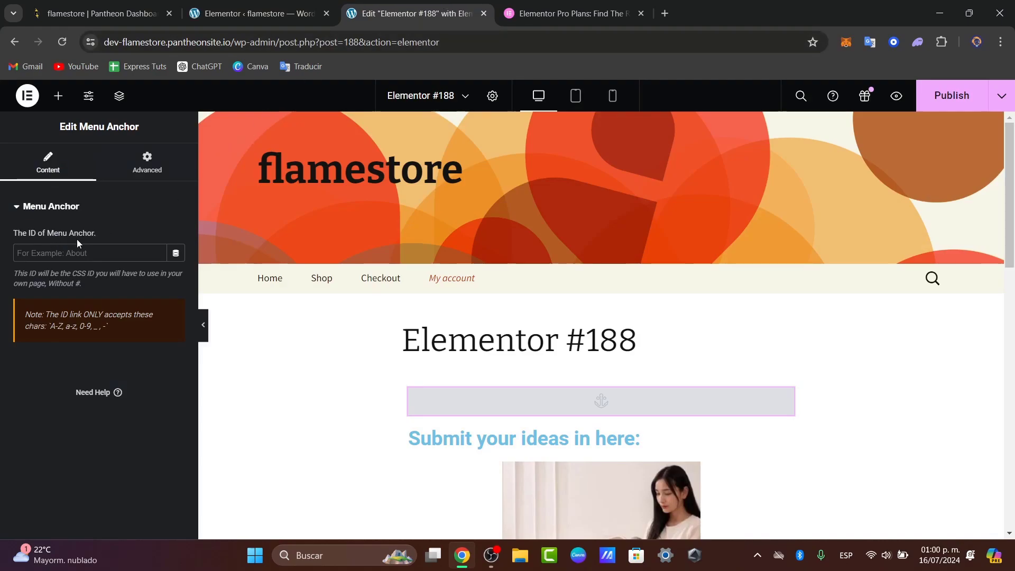
Step: Show the Menu Anchor's Advanced settings, then view and dismiss Elementor's What's New panel
{"action": "left_click", "coordinate": [131, 169]}
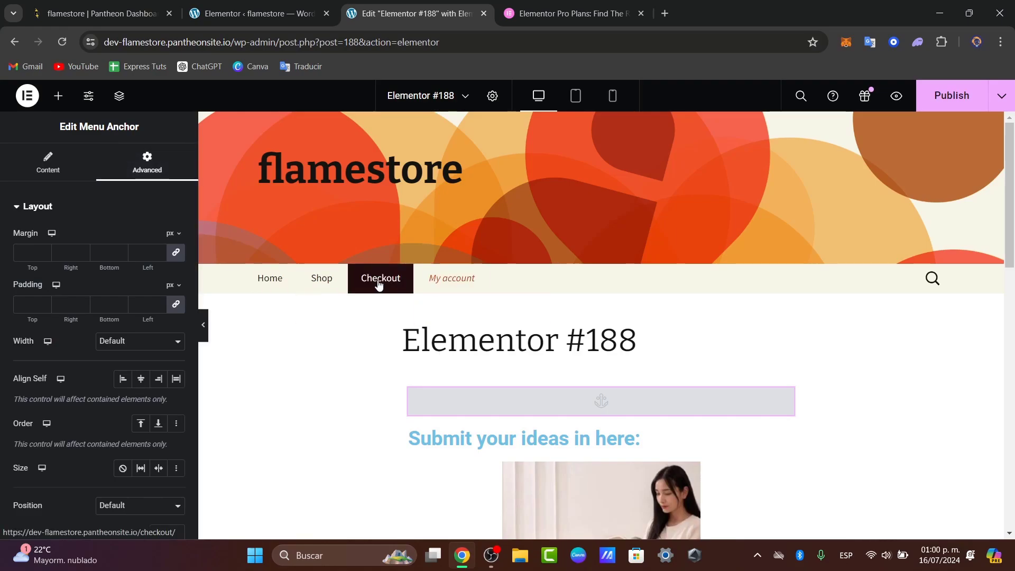
{"action": "mouse_move", "coordinate": [298, 284]}
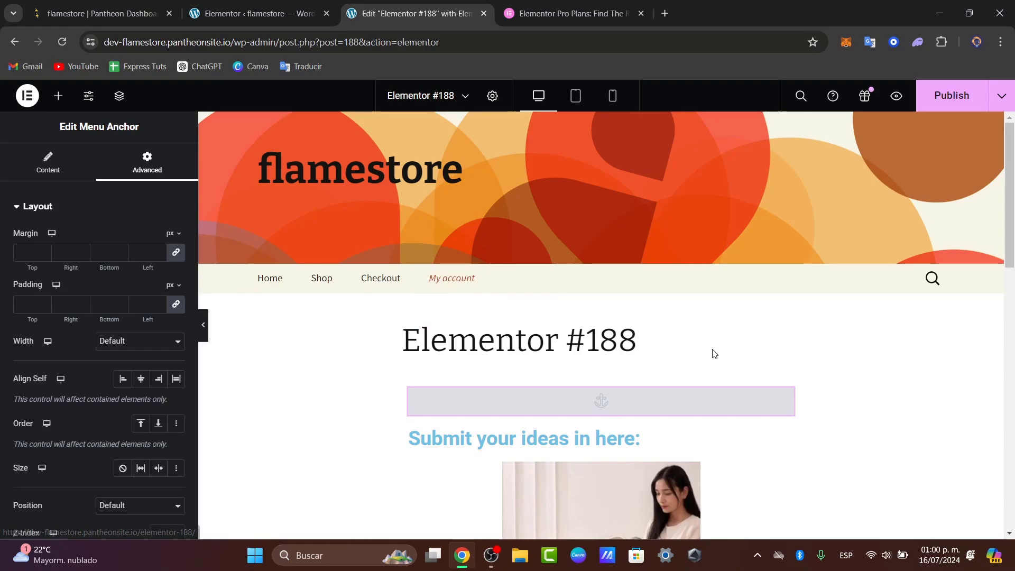
{"action": "left_click", "coordinate": [865, 97]}
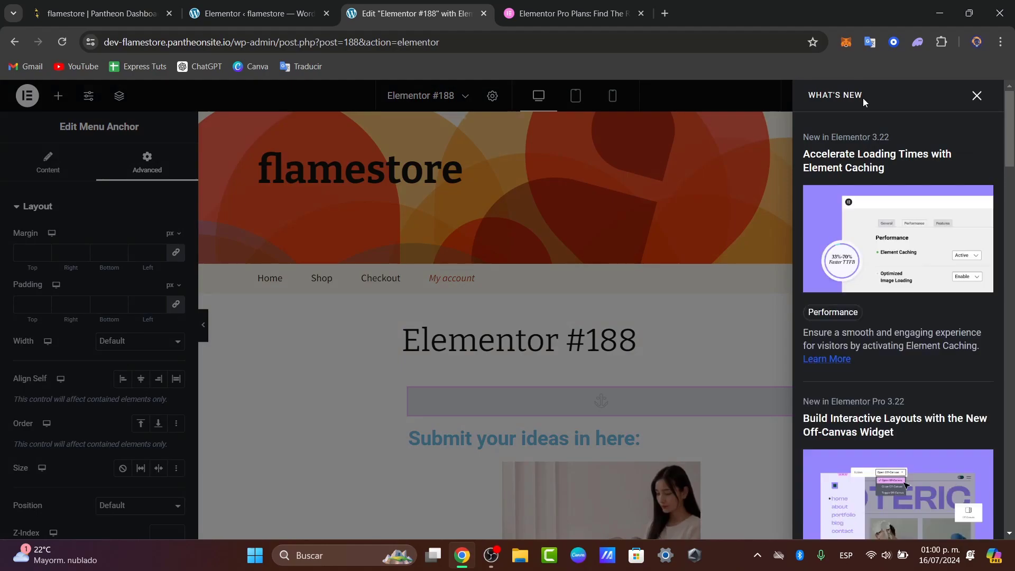
{"action": "left_click", "coordinate": [976, 96]}
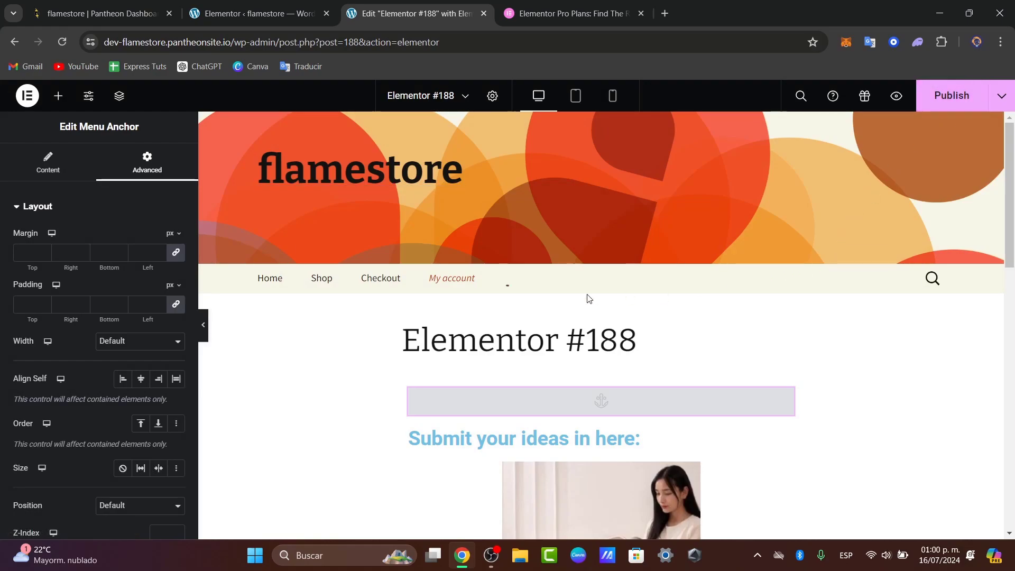
Step: From the Elementor Pro Plans tab, choose Hello Theme in the Products menu
{"action": "left_click", "coordinate": [541, 7]}
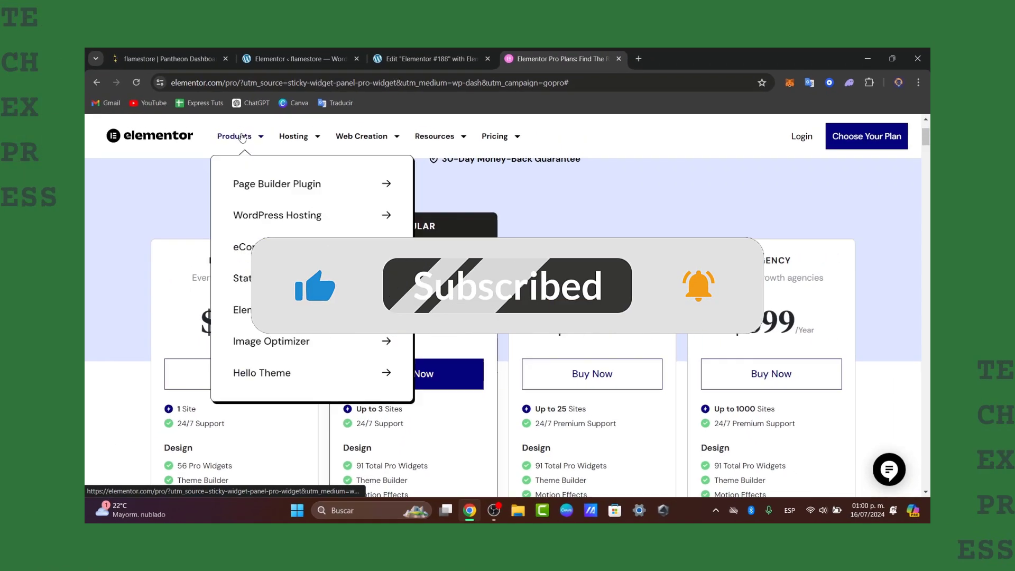
{"action": "left_click", "coordinate": [197, 115]}
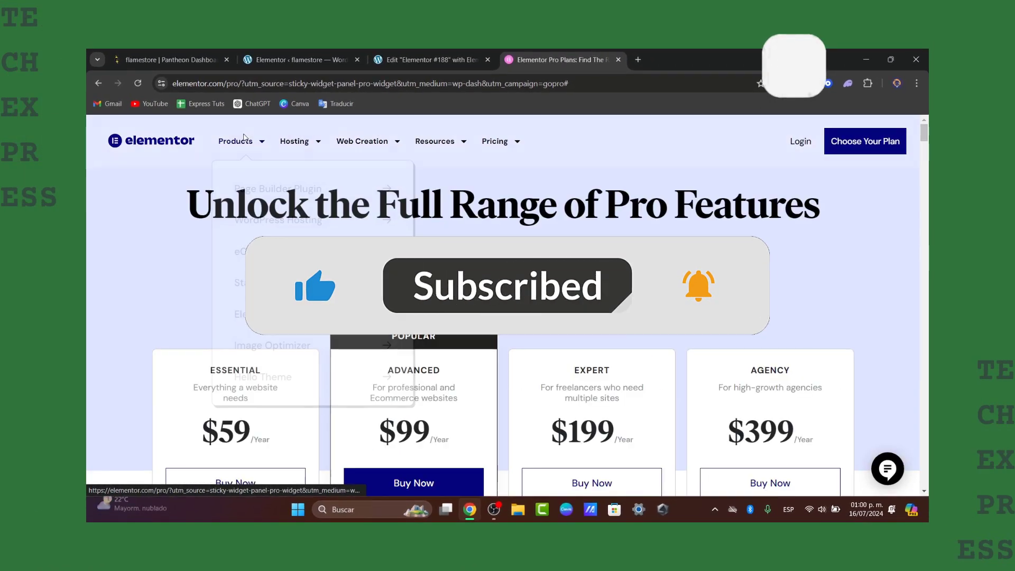
{"action": "mouse_move", "coordinate": [218, 143]}
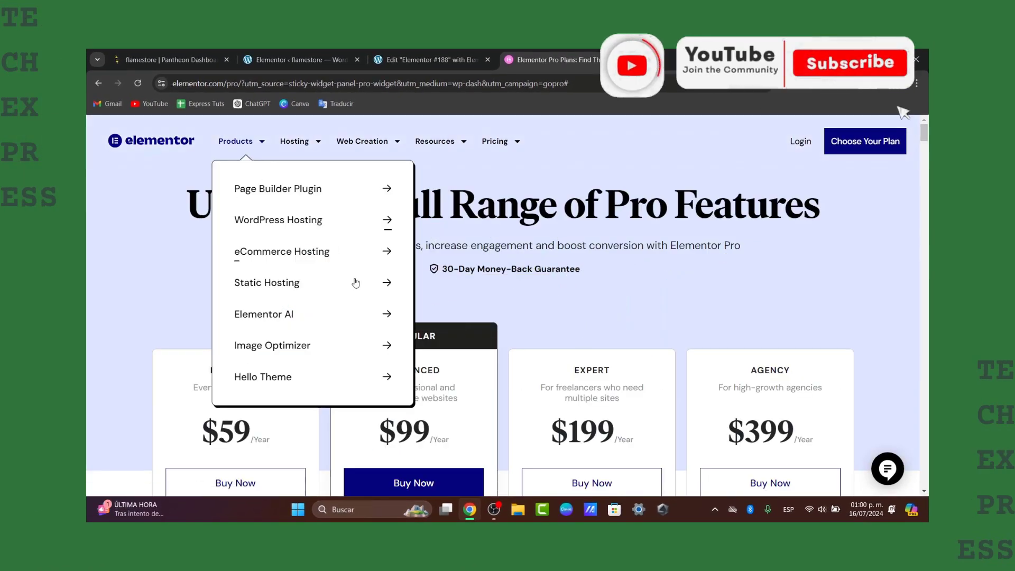
{"action": "left_click", "coordinate": [352, 390]}
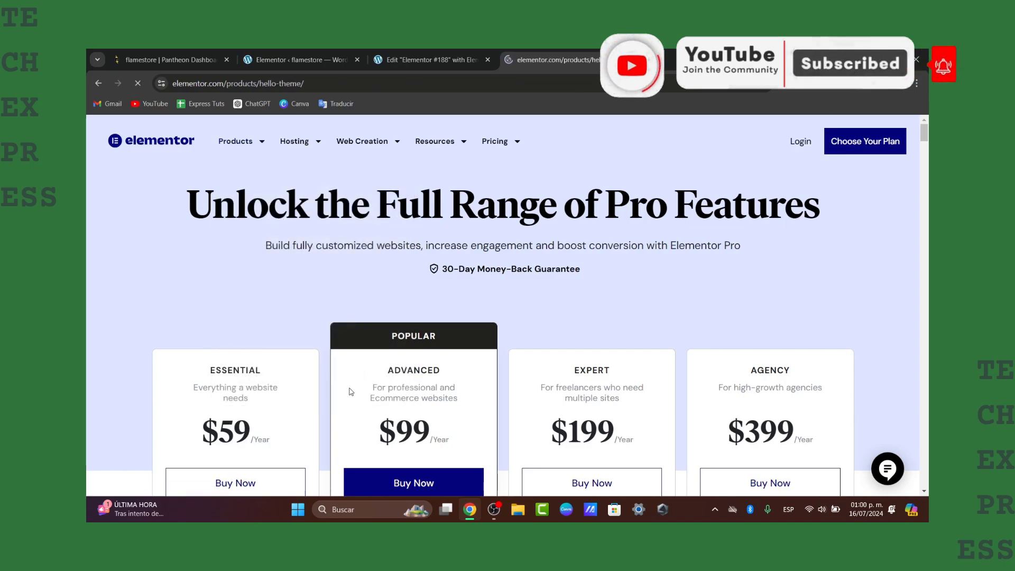